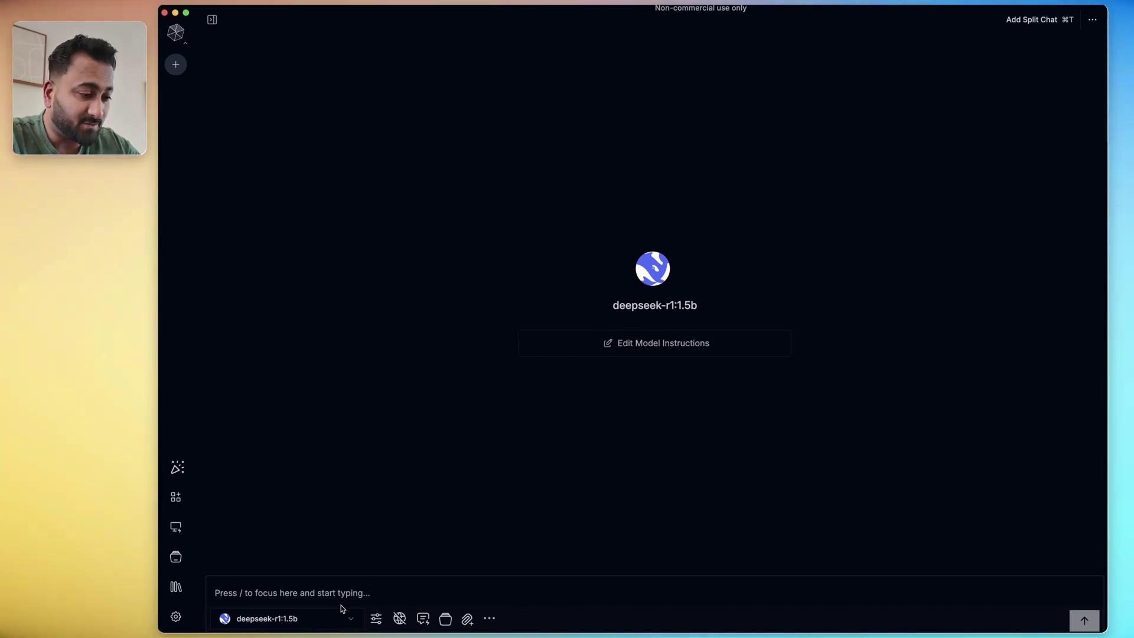
Step: Select the local deepseek-r1:1.5b model and ask it "What is Quantum computing?"
click(342, 619)
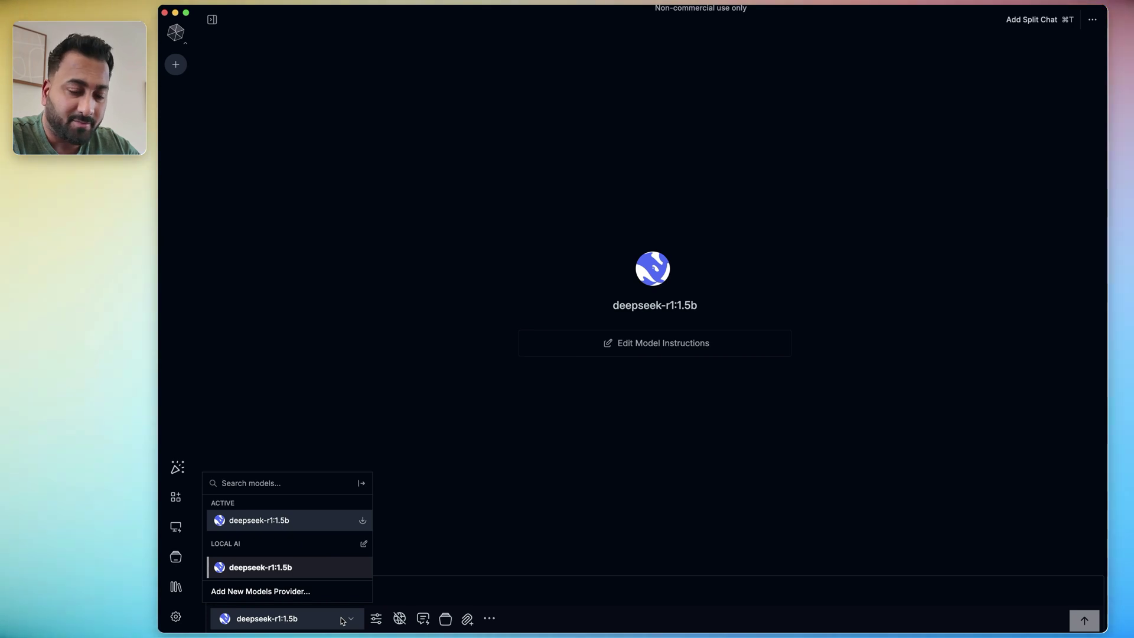
mouse_move(287, 571)
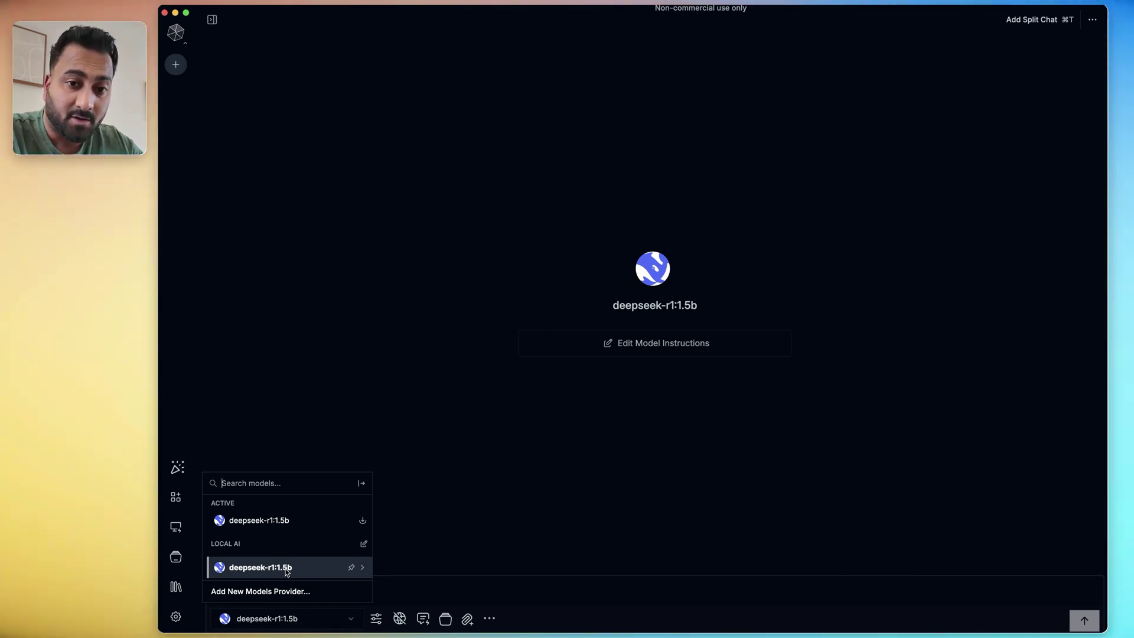
click(286, 568)
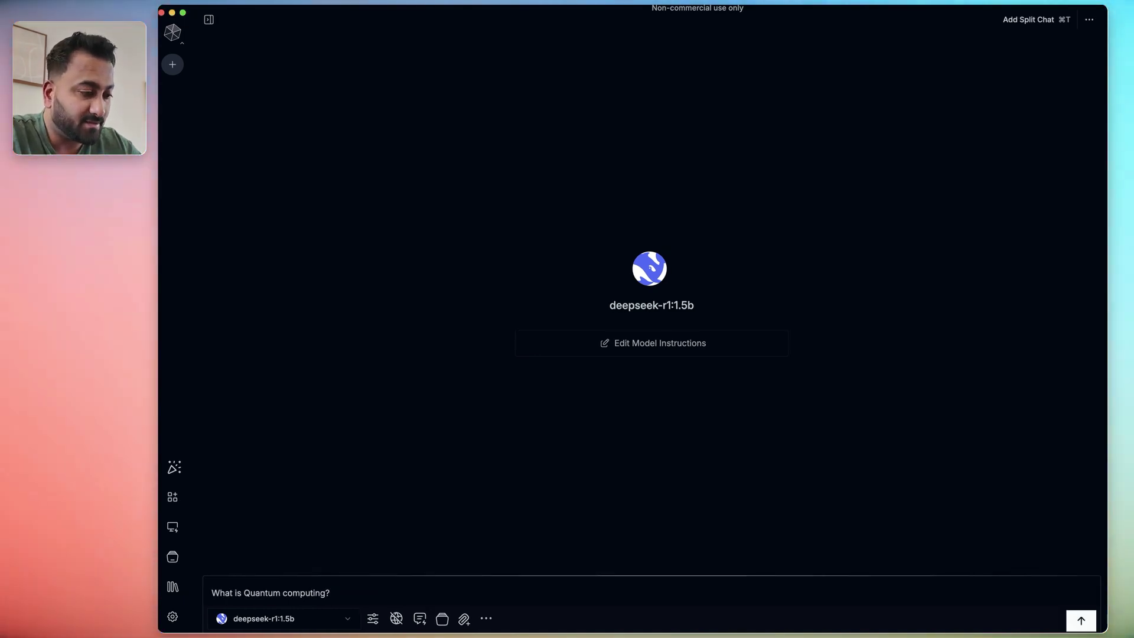
key(Return)
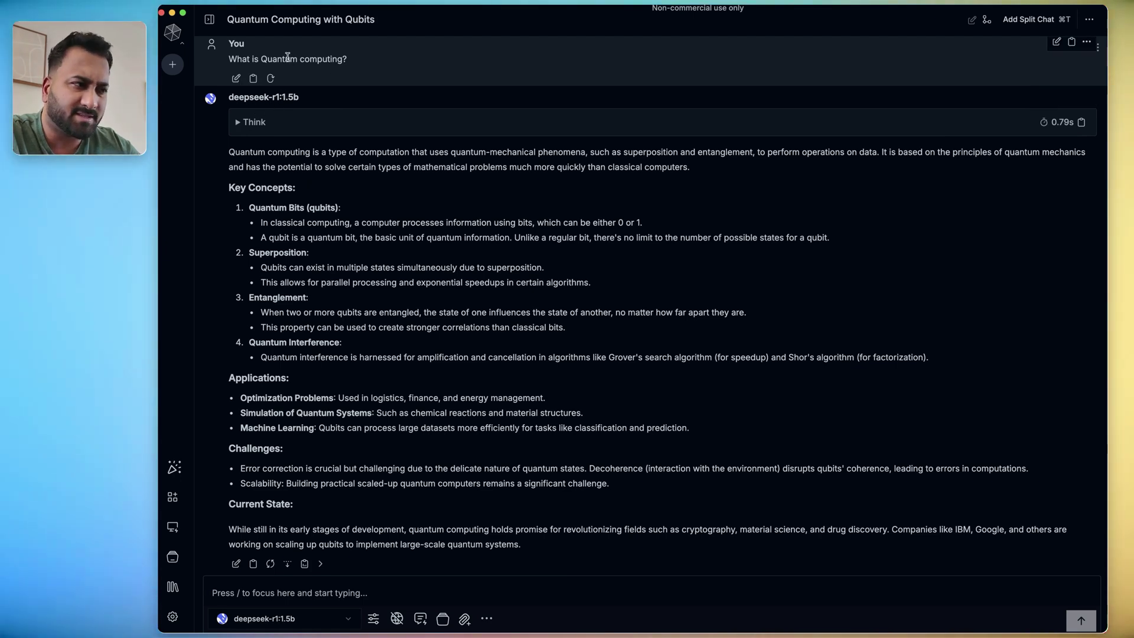
Step: Expand and collapse the Think section of the model's reply and read through the answer
click(239, 123)
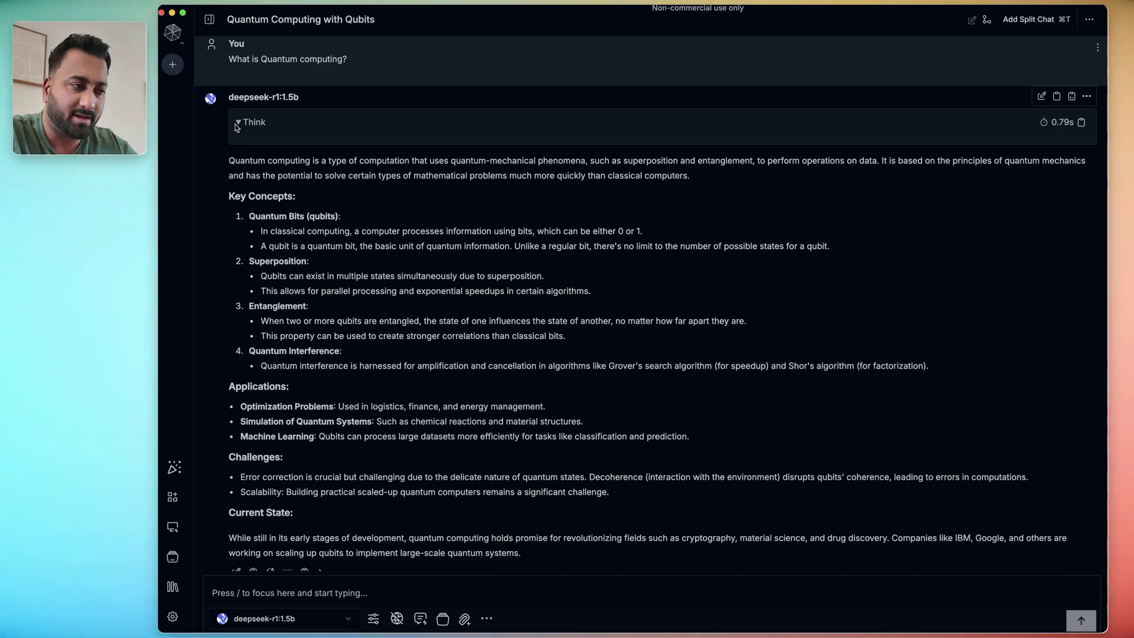
click(237, 124)
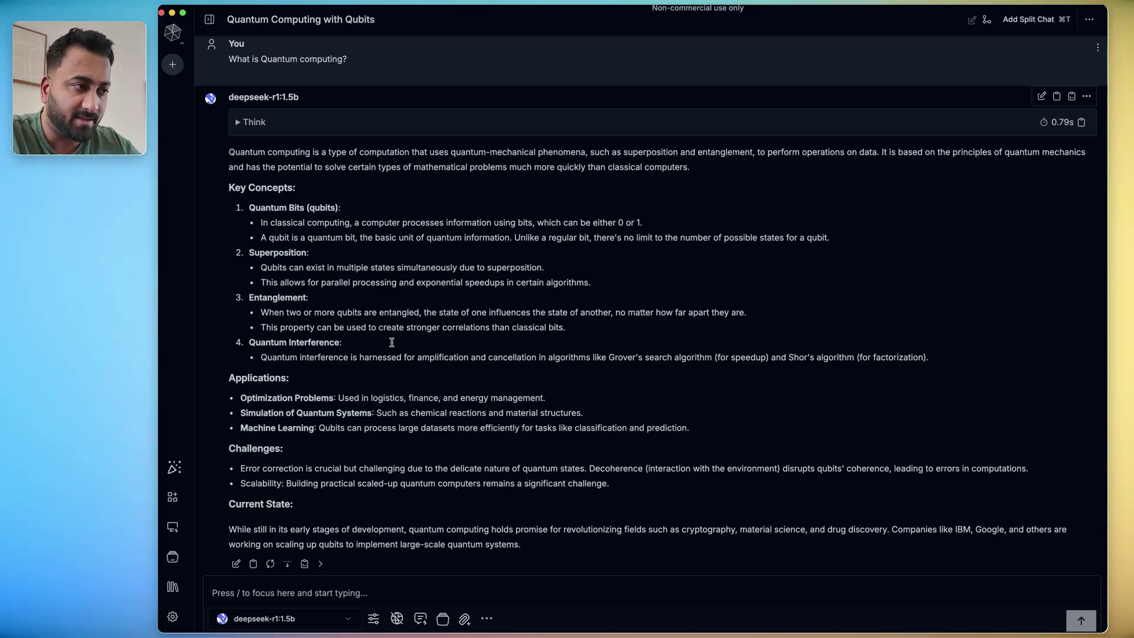
scroll(391, 342, up, 2)
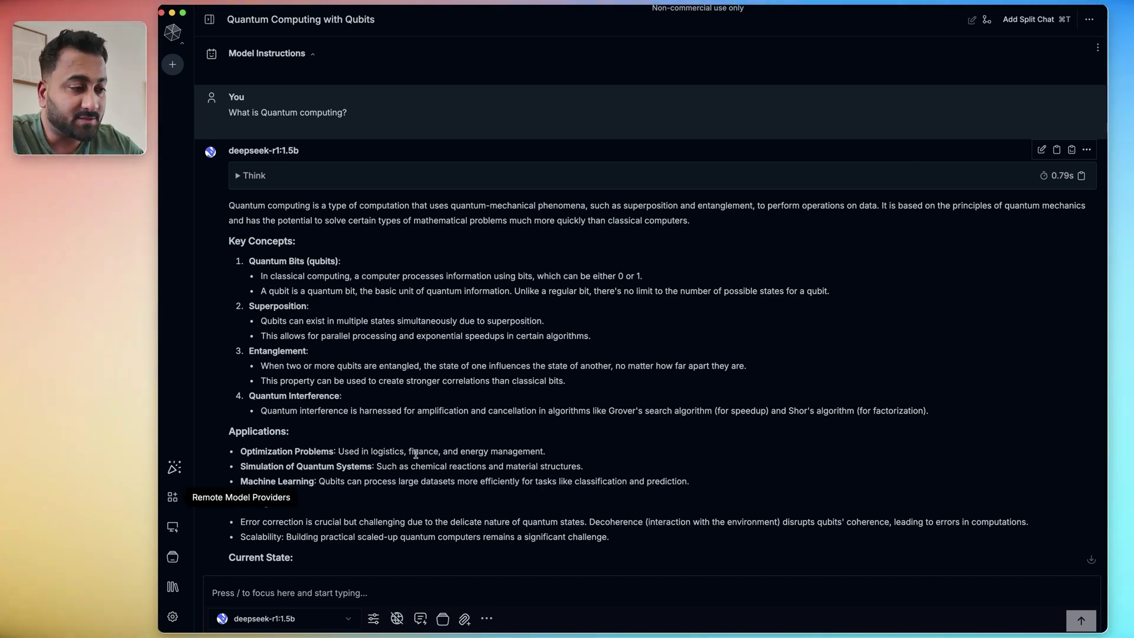
Step: Browse the catalogue of downloadable Local AI Models and close it
click(173, 528)
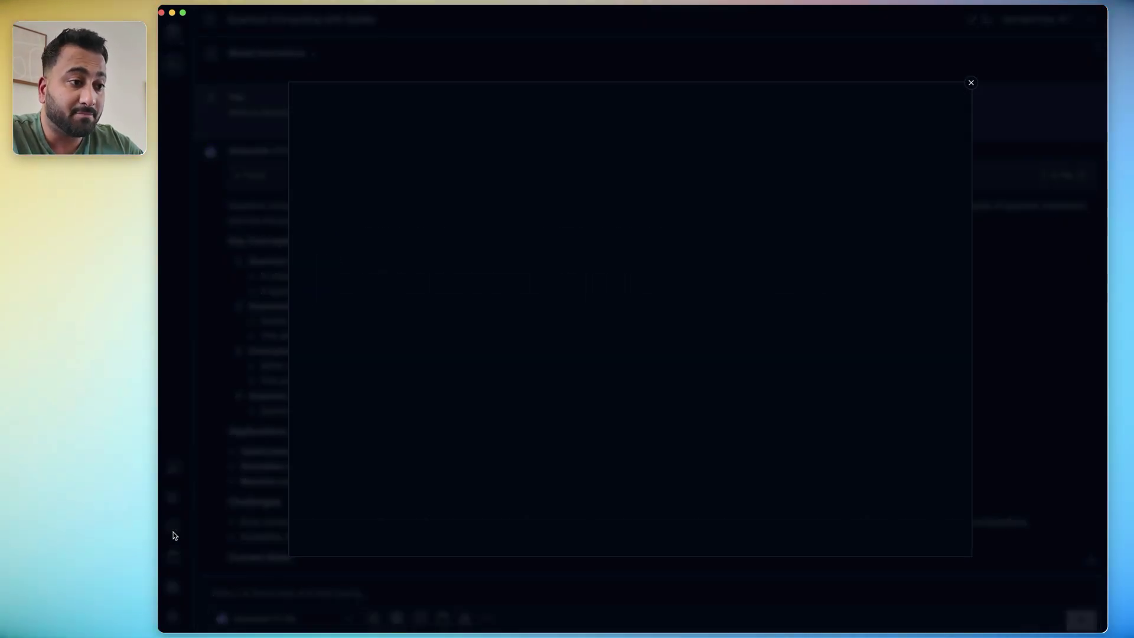
scroll(905, 313, down, 10)
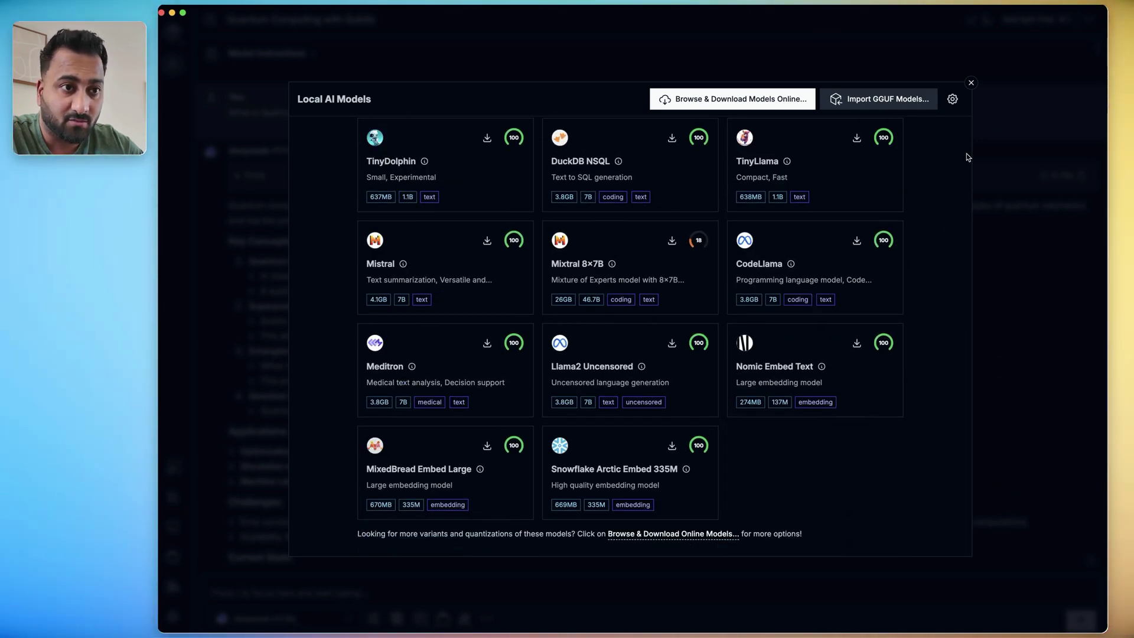
click(971, 84)
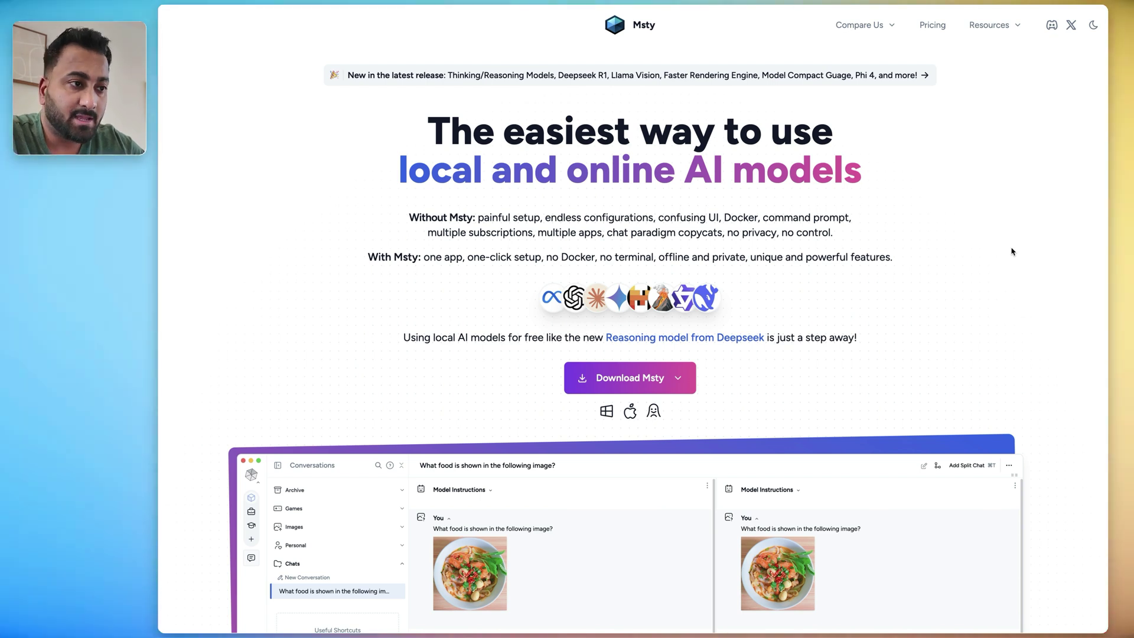
Step: Switch to the Msty website and review its homepage and the Free, Aurum Annual and Aurum Lifetime pricing plans
scroll(1012, 252, down, 5)
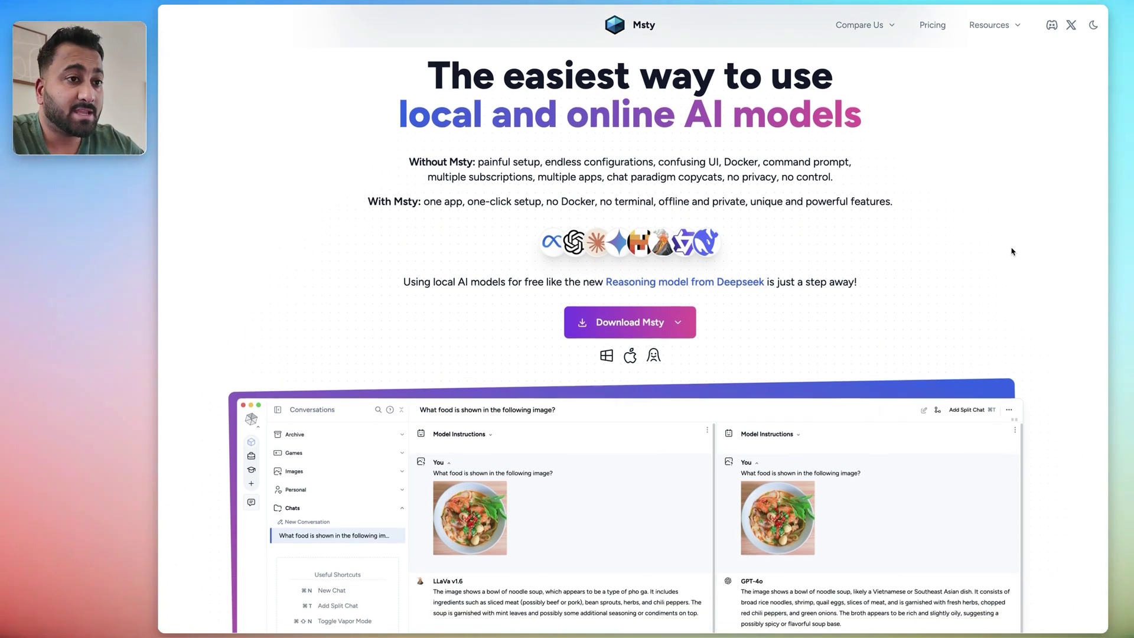
scroll(1011, 251, down, 2)
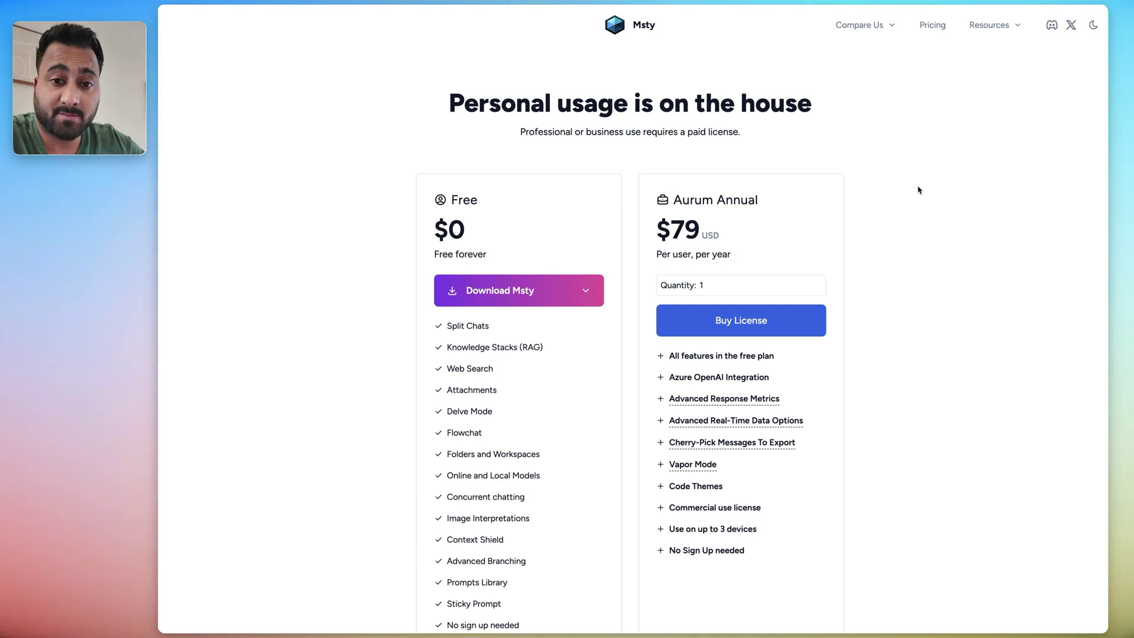
scroll(509, 276, down, 2)
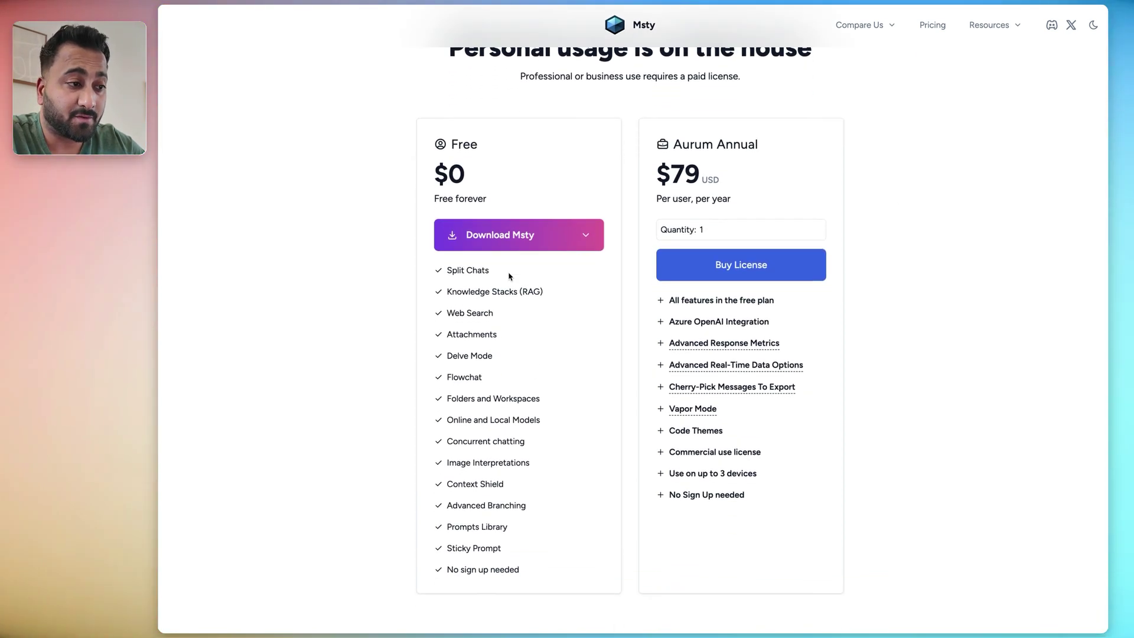
scroll(510, 276, down, 3)
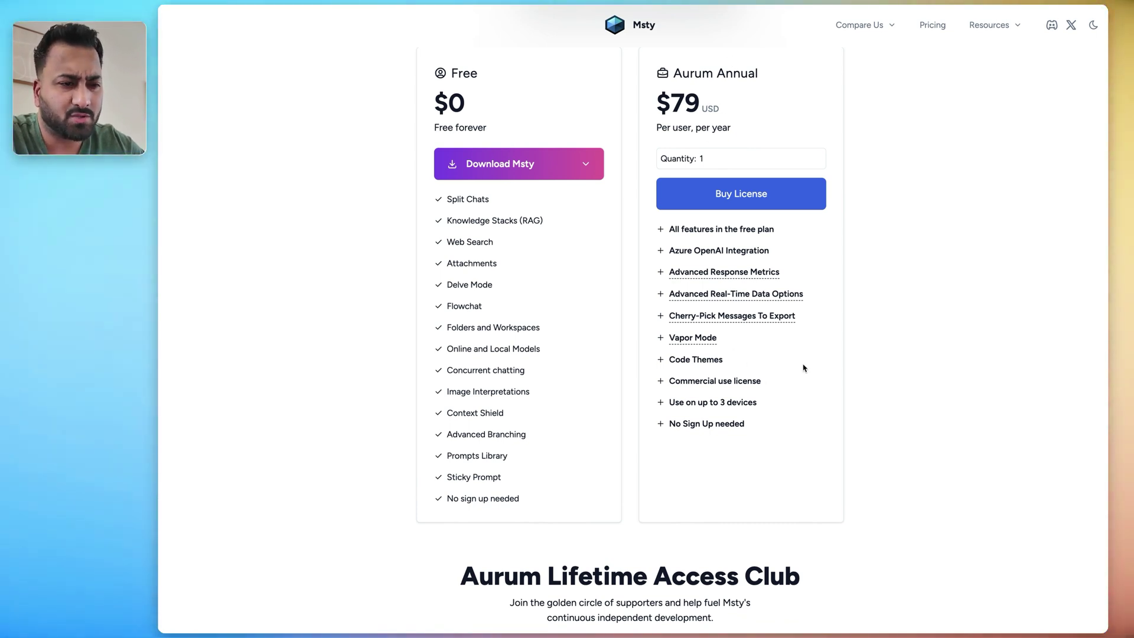
scroll(906, 356, down, 7)
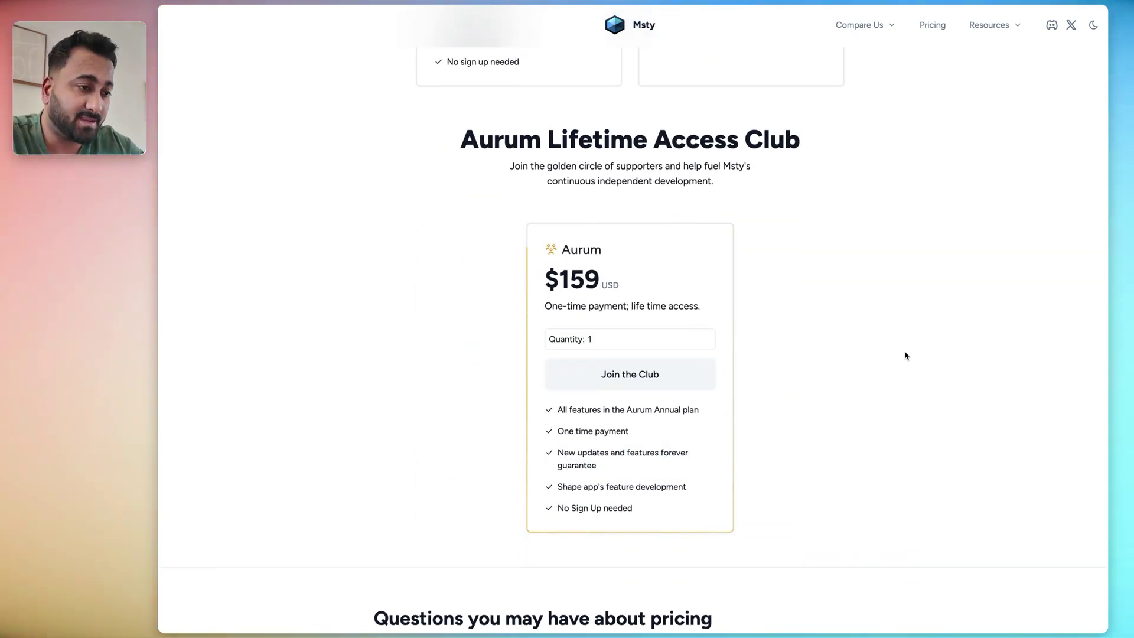
scroll(906, 355, up, 1)
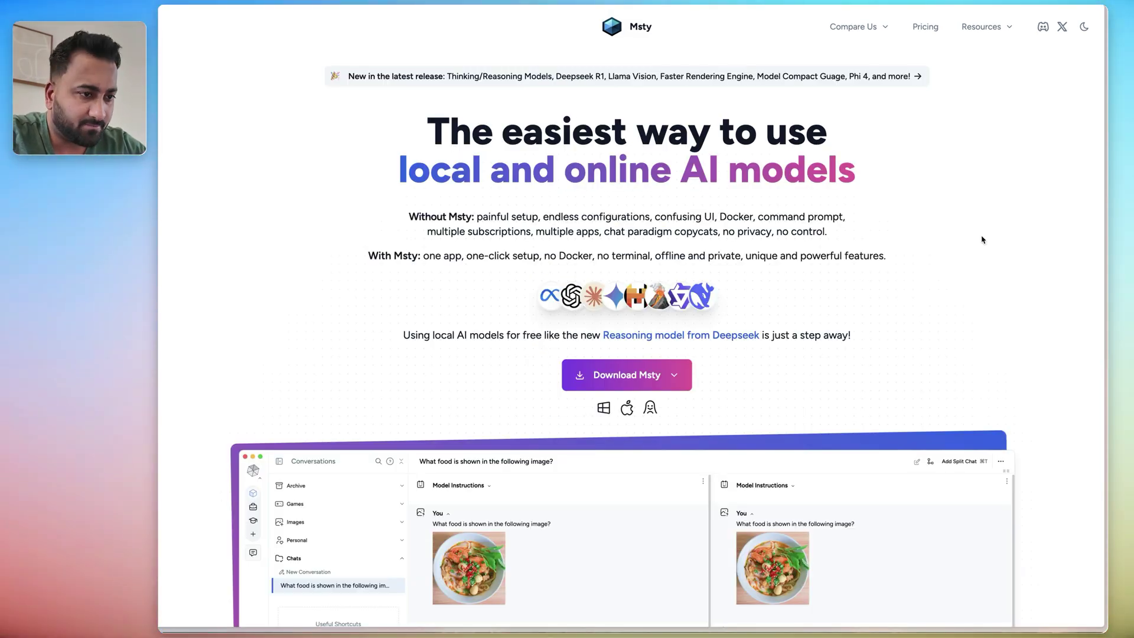
Step: Check the Msty download options for Windows and Mac, and choose the Mac version for Apple Silicon (M1/M2/M3/M4)
click(681, 374)
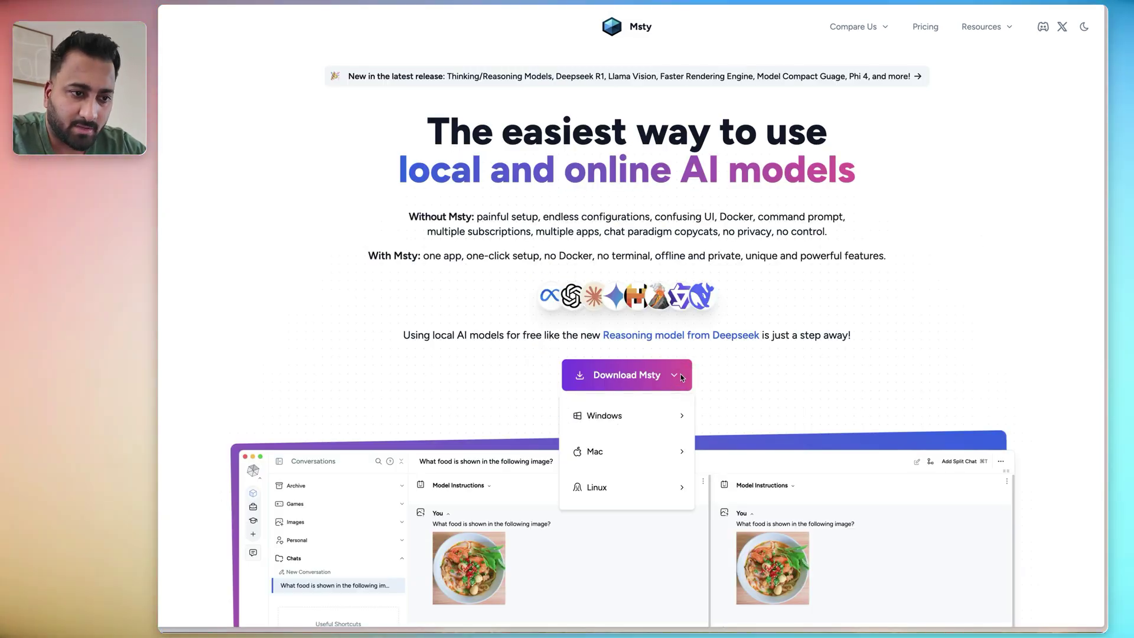
mouse_move(652, 411)
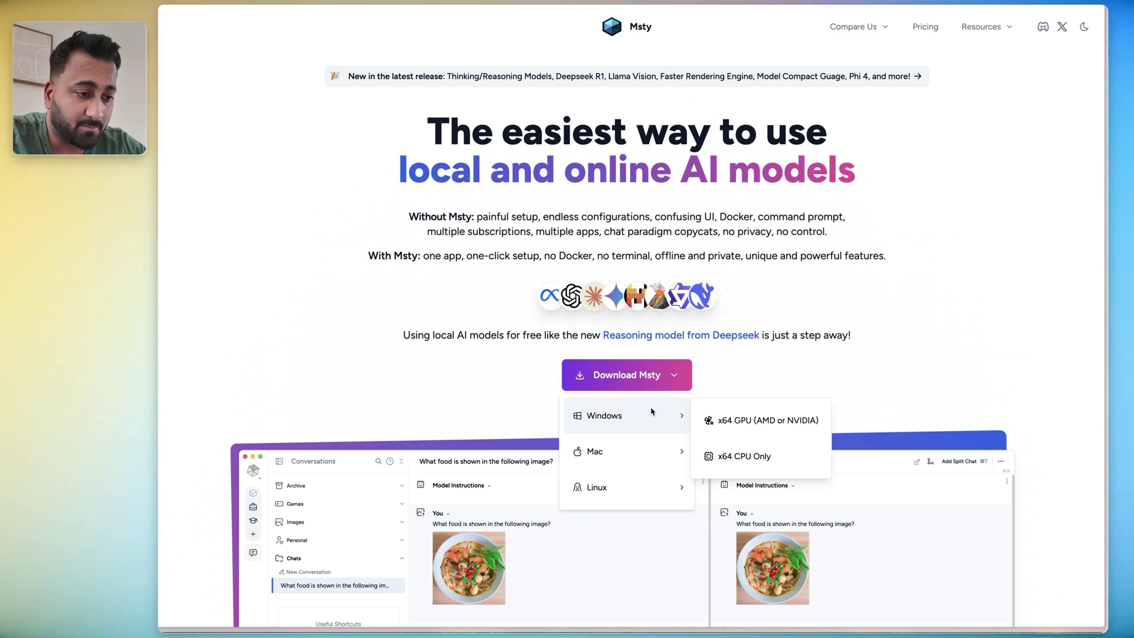
mouse_move(649, 448)
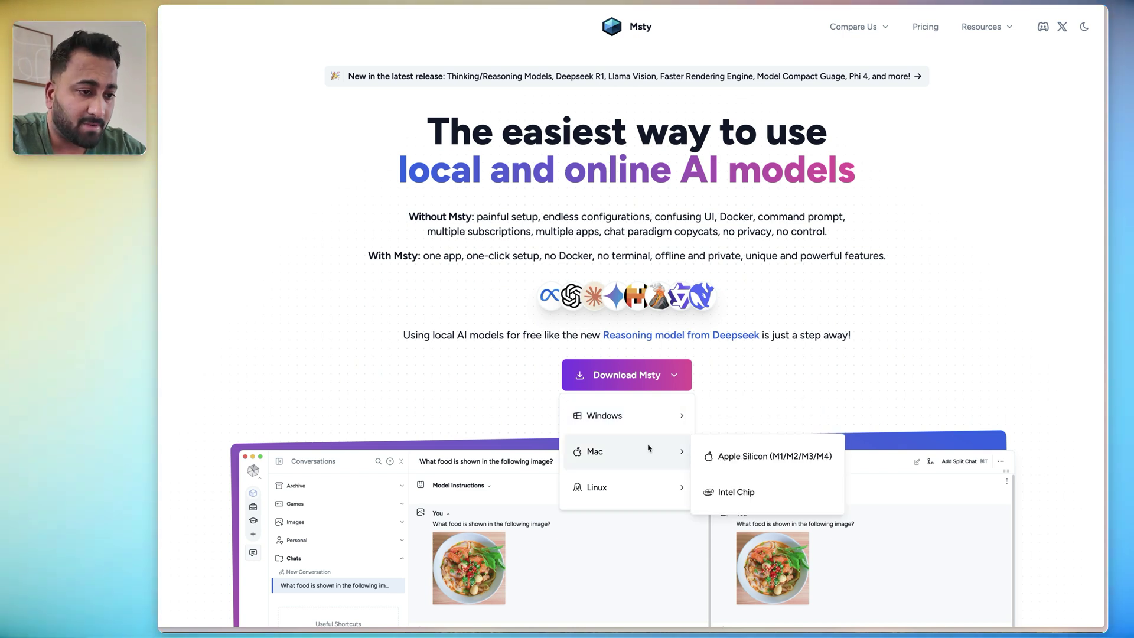
click(753, 442)
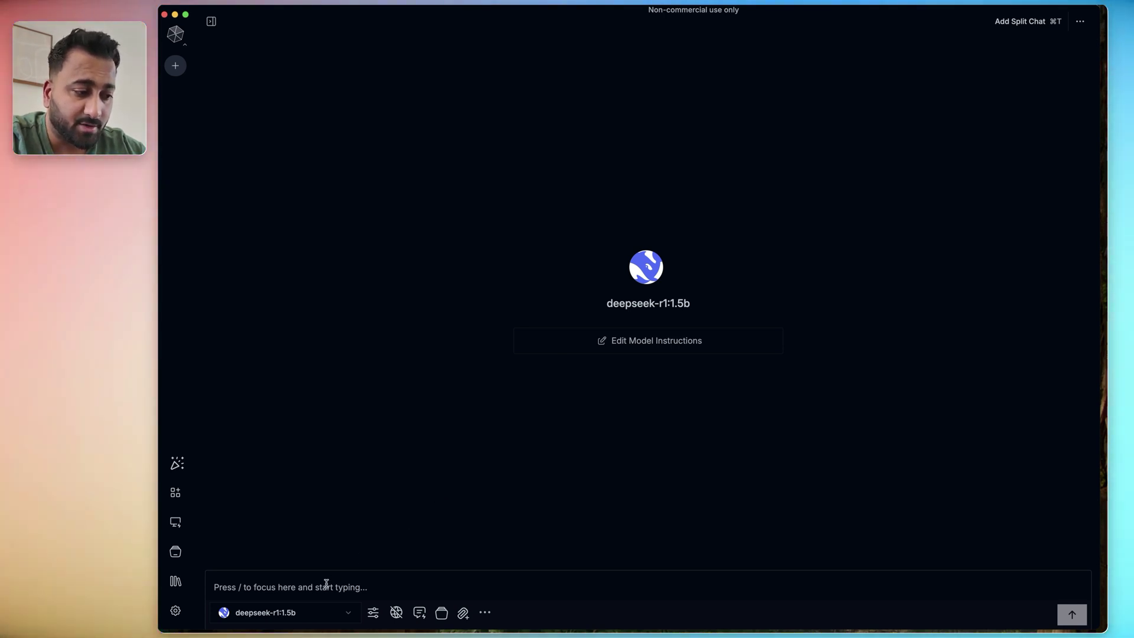
Step: Switch to the Msty app, check the available models, and raise Max Output Tokens to 64000 for deepseek-r1:1.5b
click(342, 612)
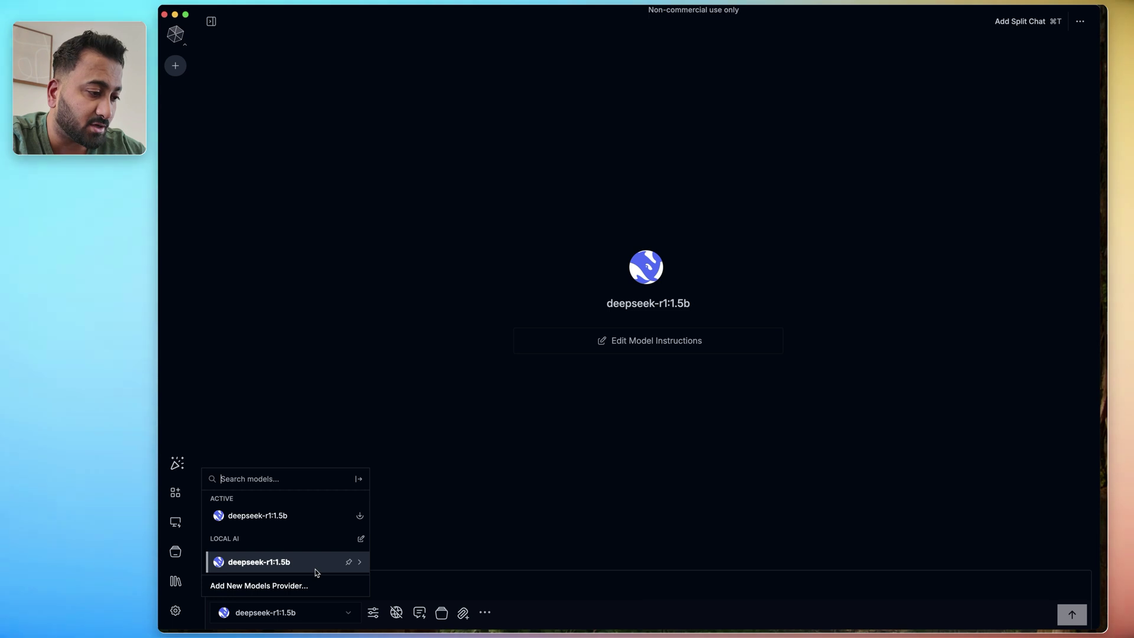
click(477, 484)
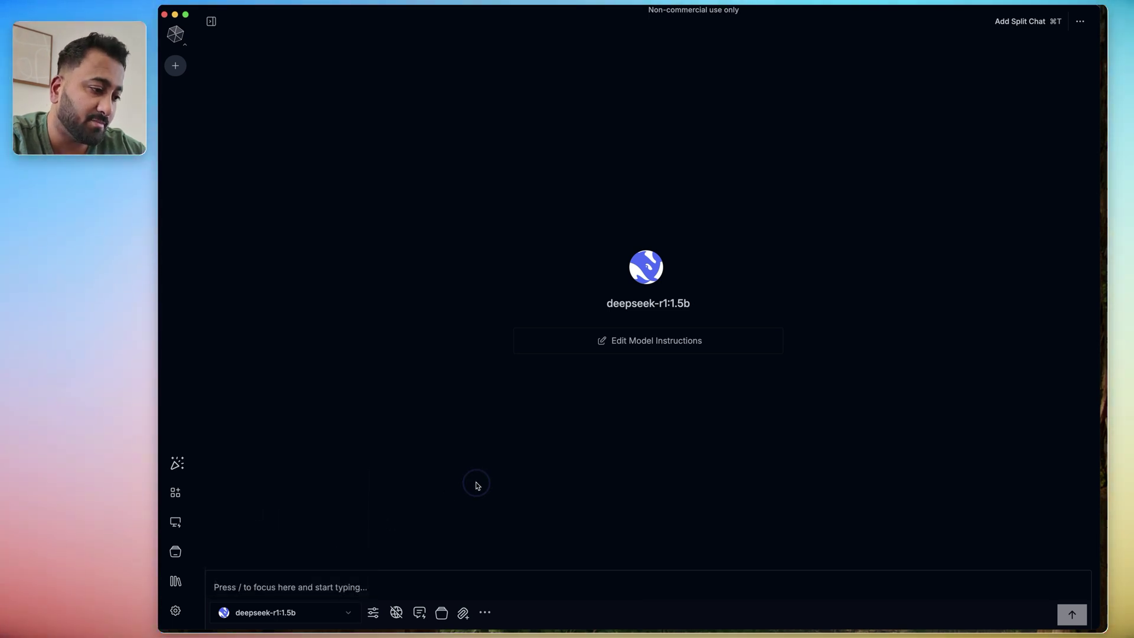
click(373, 613)
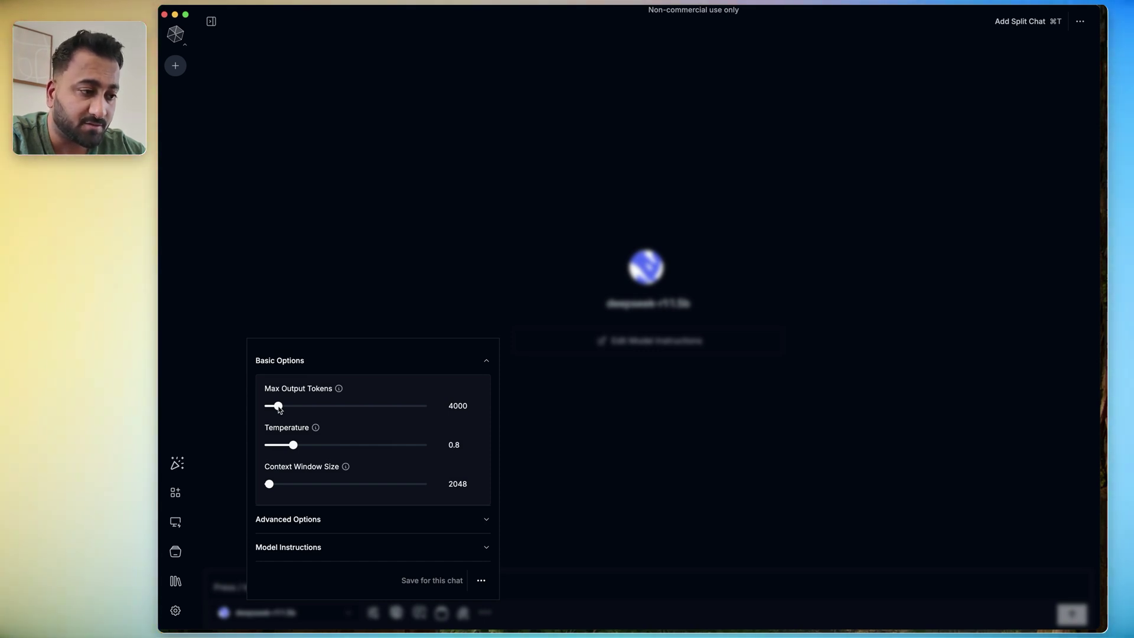
drag(278, 406, 434, 406)
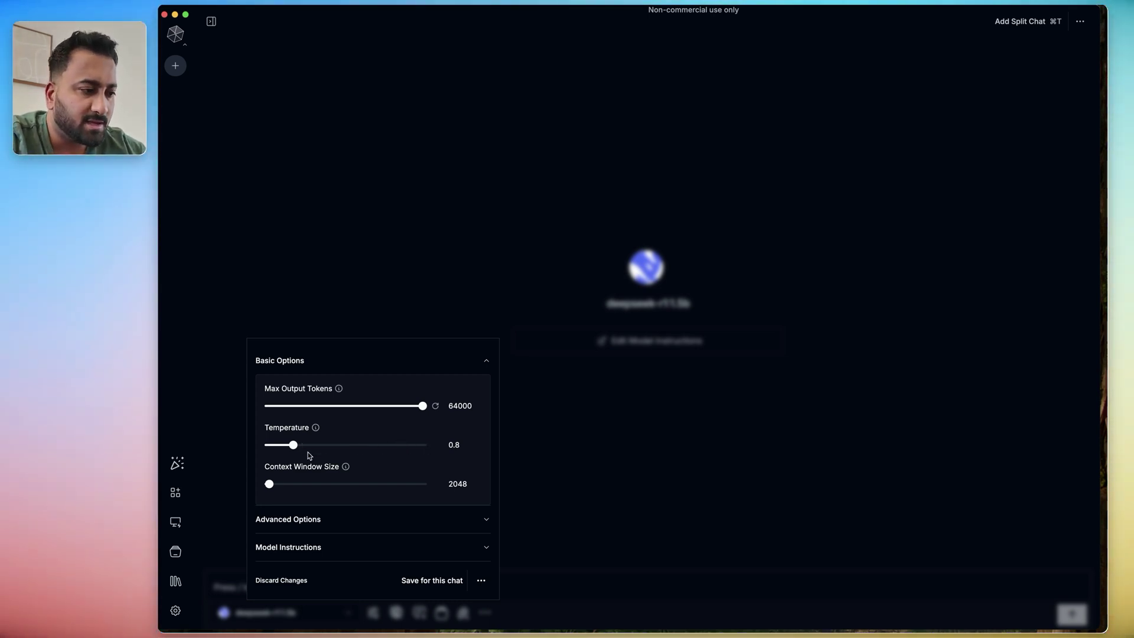
Step: Raise the Context Window Size to 512000 and bring it back down to 5792
click(270, 484)
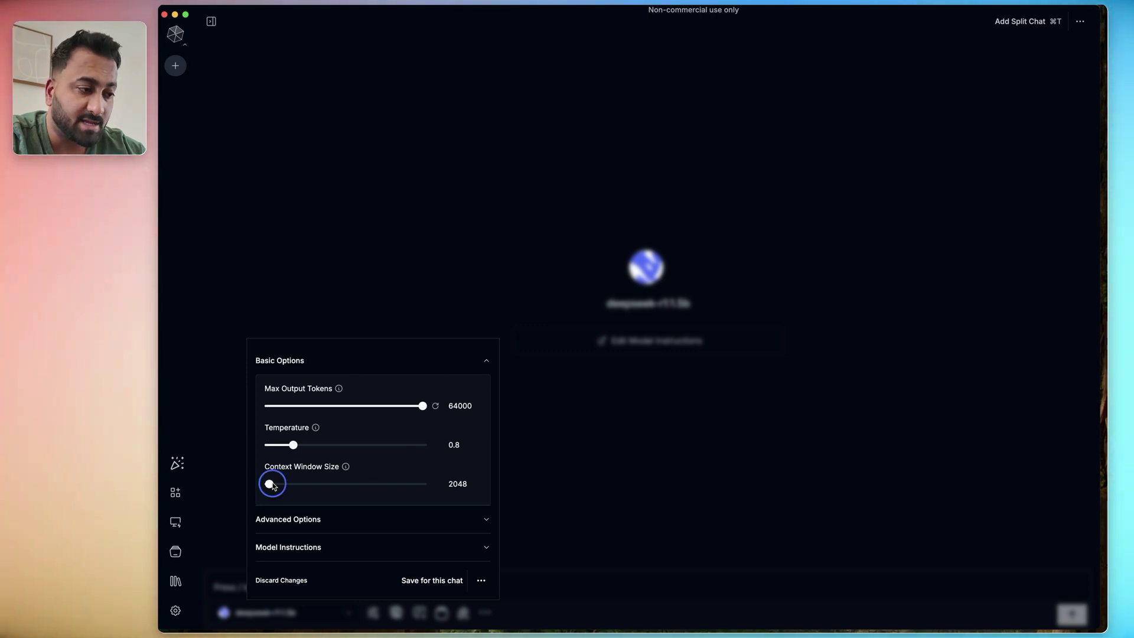
drag(273, 485, 355, 486)
drag(423, 483, 434, 484)
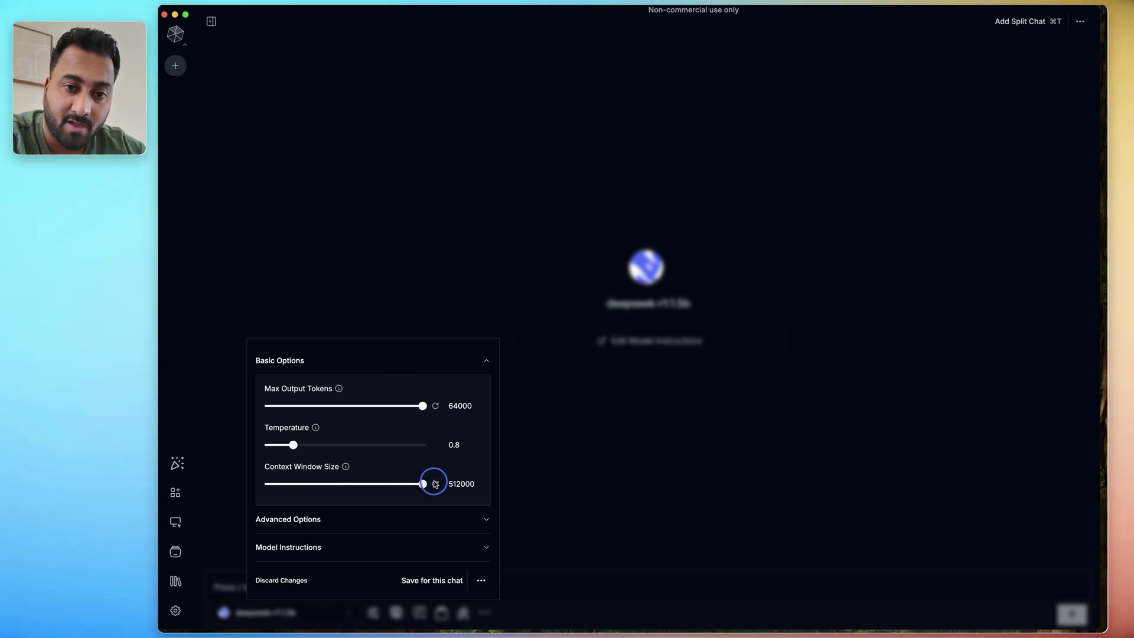
click(435, 484)
Step: Review the advanced options and model instructions, and discard the changes made to the model's parameters
click(394, 516)
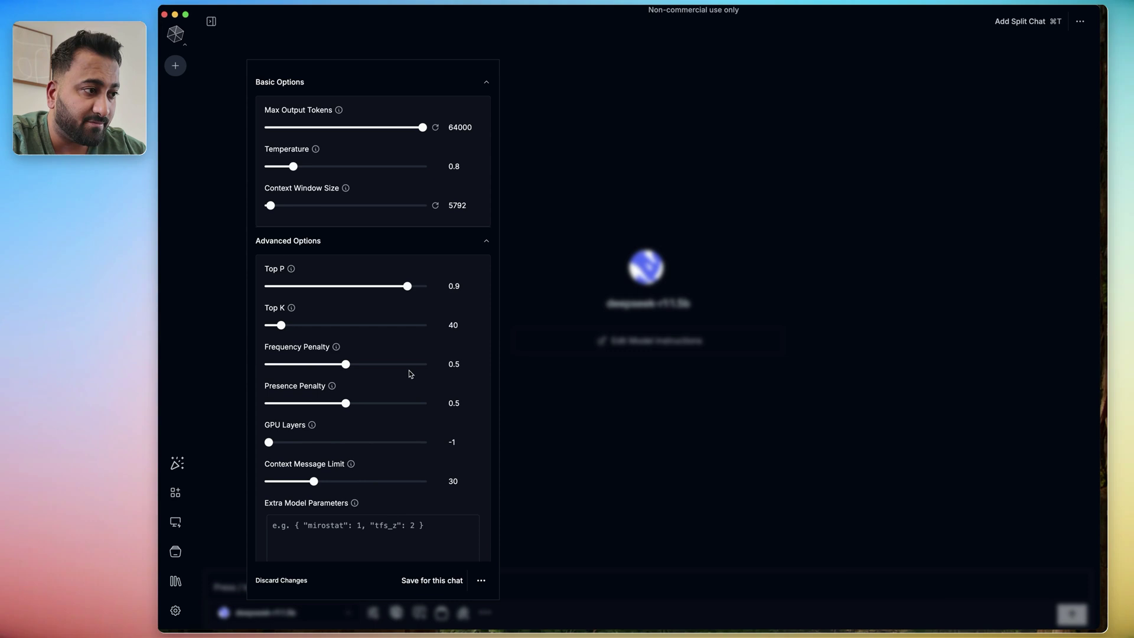
scroll(408, 370, down, 3)
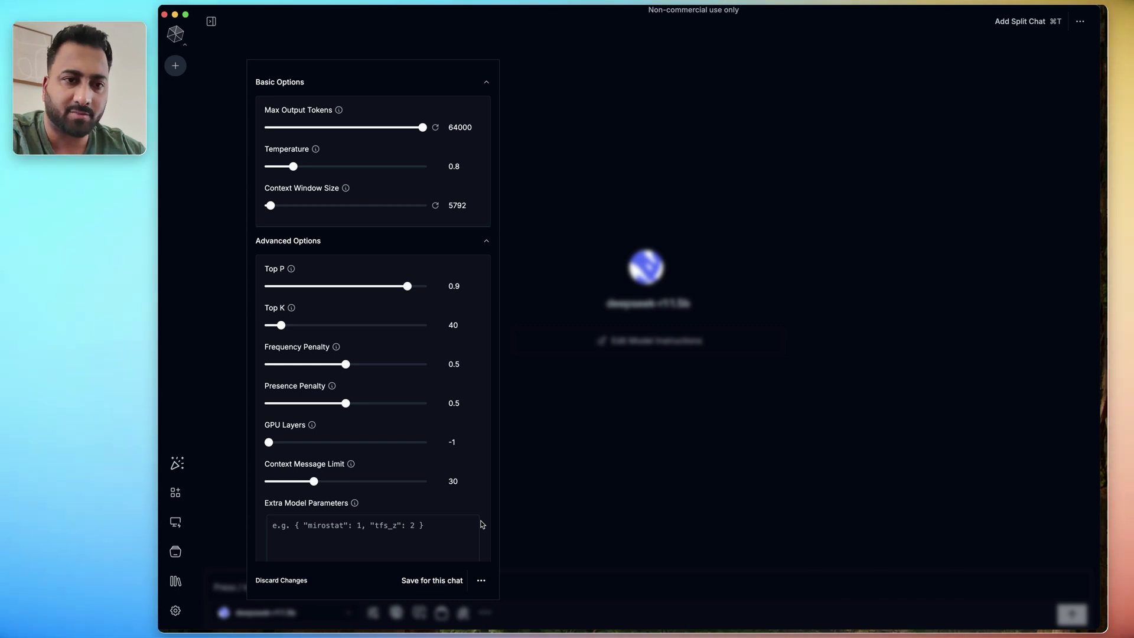
scroll(472, 502, down, 3)
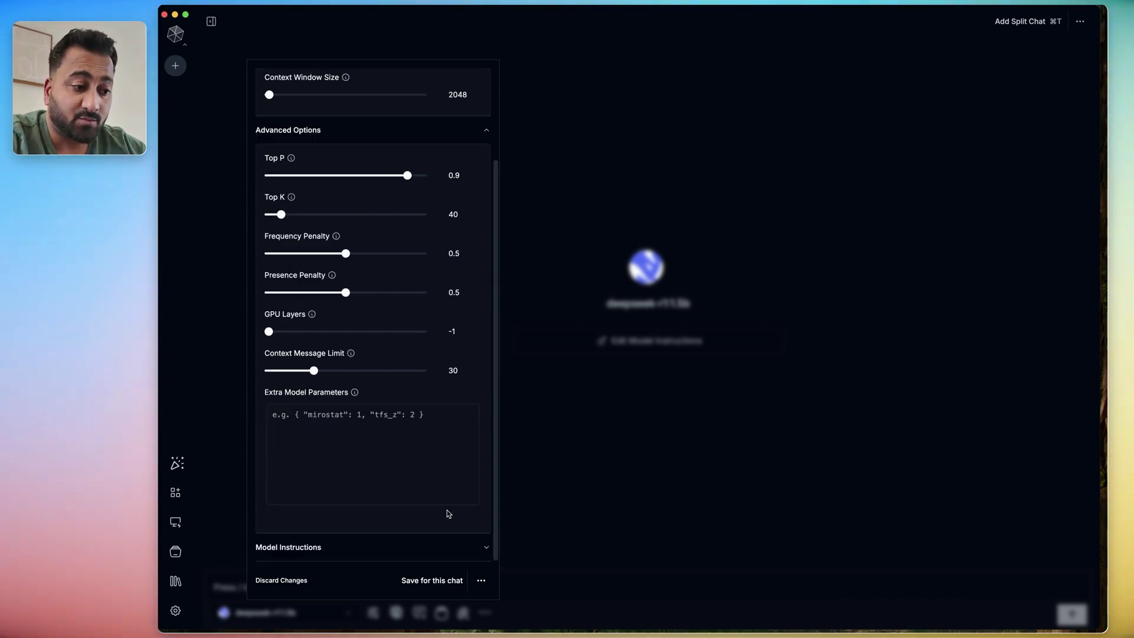
click(453, 543)
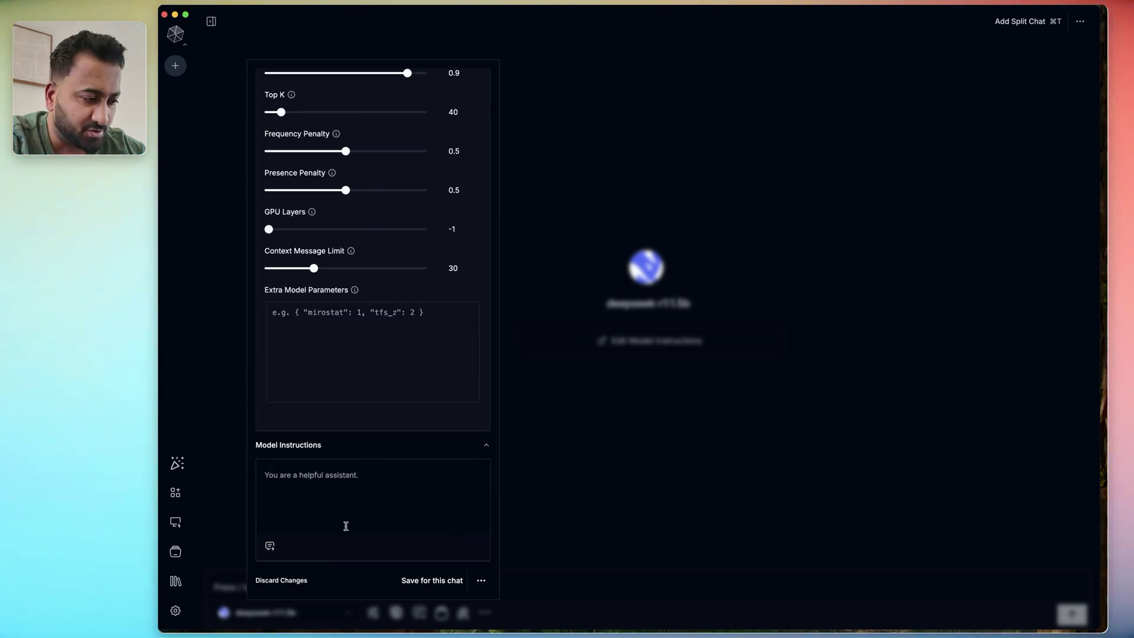
click(290, 580)
Step: Open the model instructions for deepseek-r1:1.5b, browse the ready-made prompts from start to end, and discard the changes
click(664, 342)
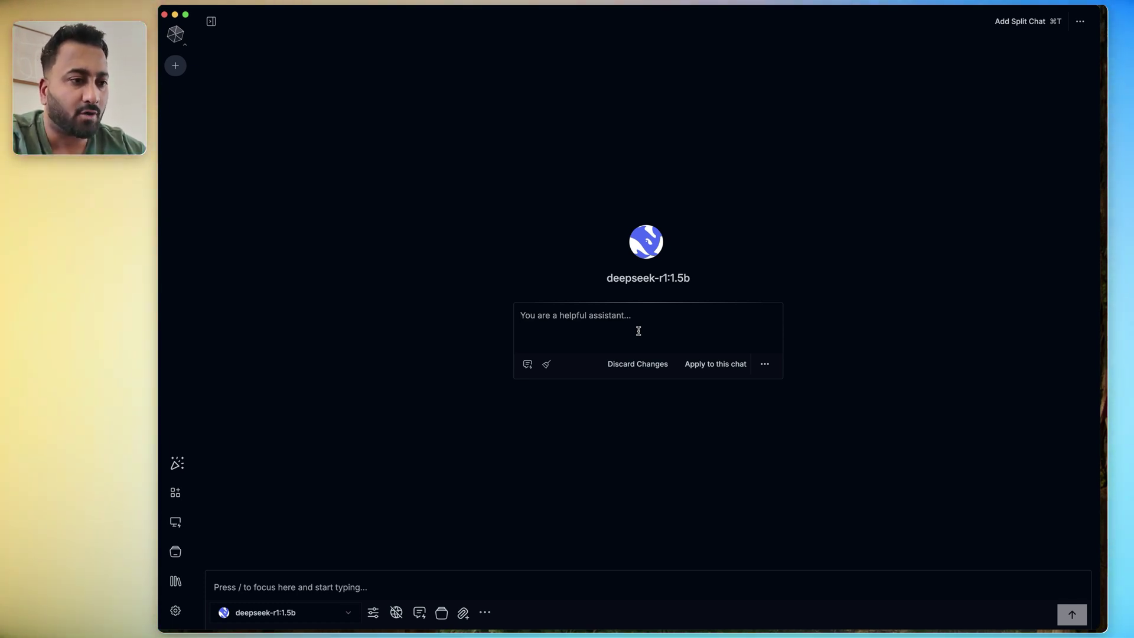
click(528, 367)
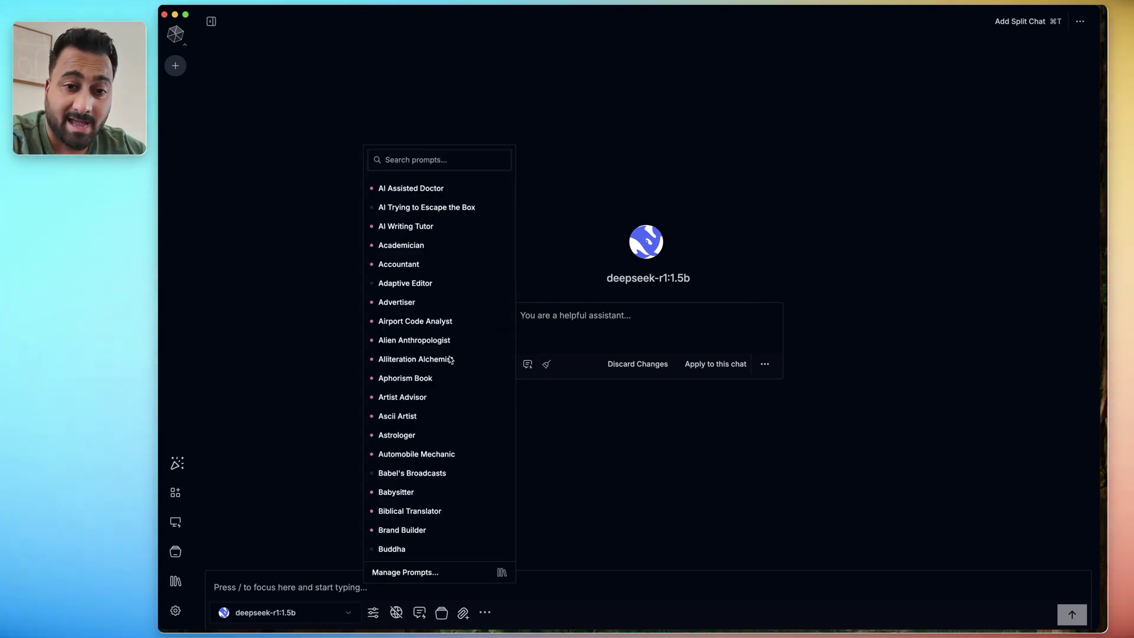
scroll(450, 359, down, 10)
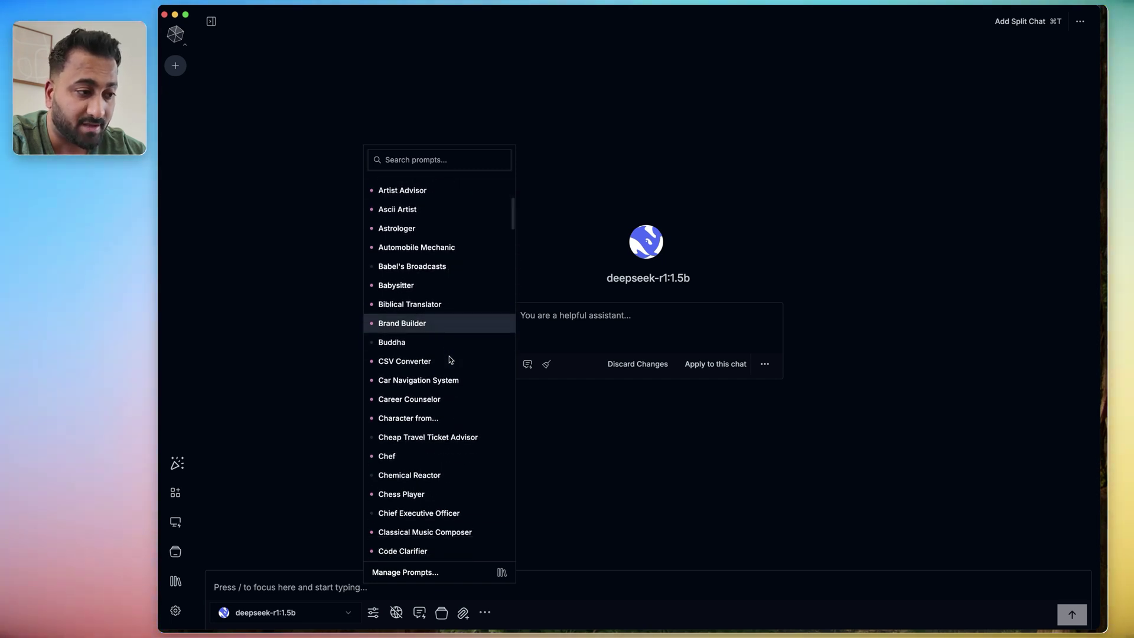
scroll(450, 359, down, 20)
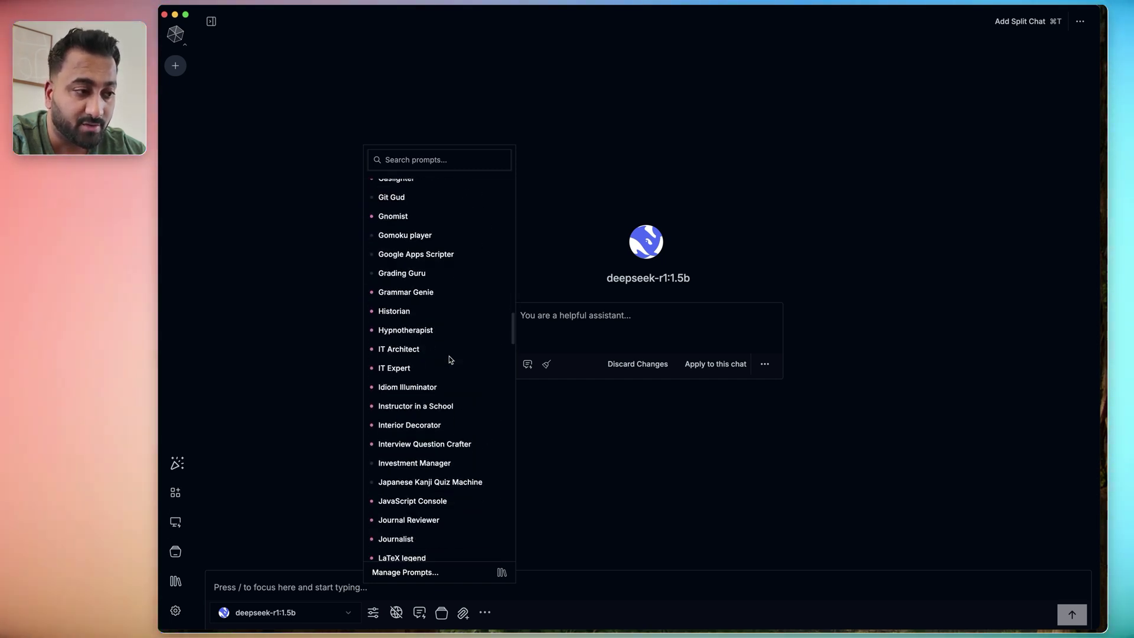
scroll(449, 359, down, 5)
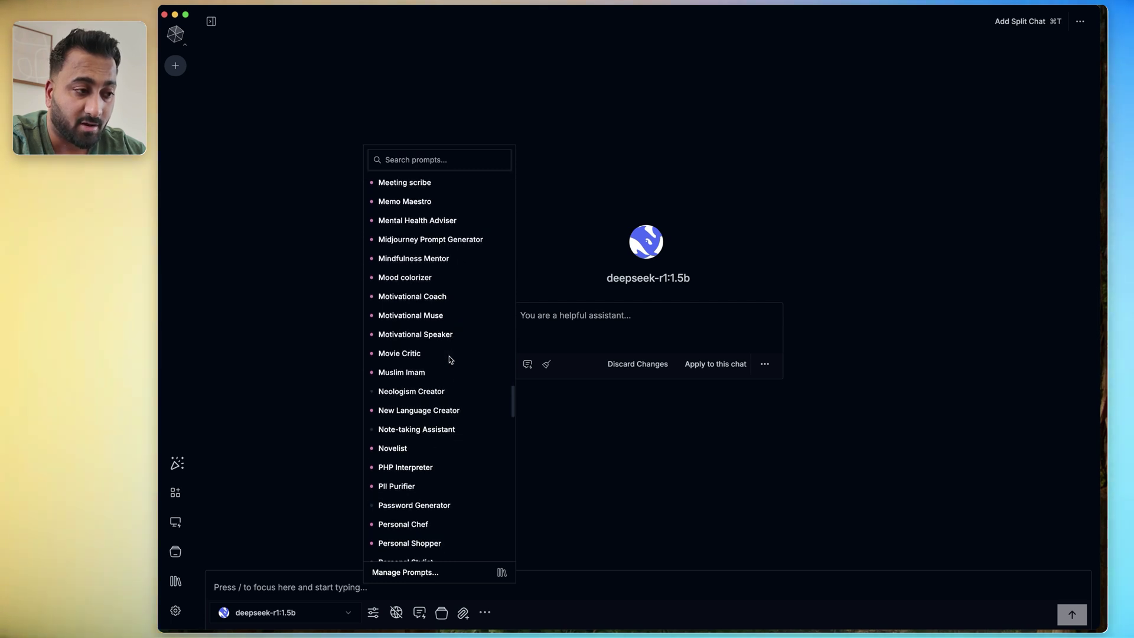
scroll(449, 359, down, 20)
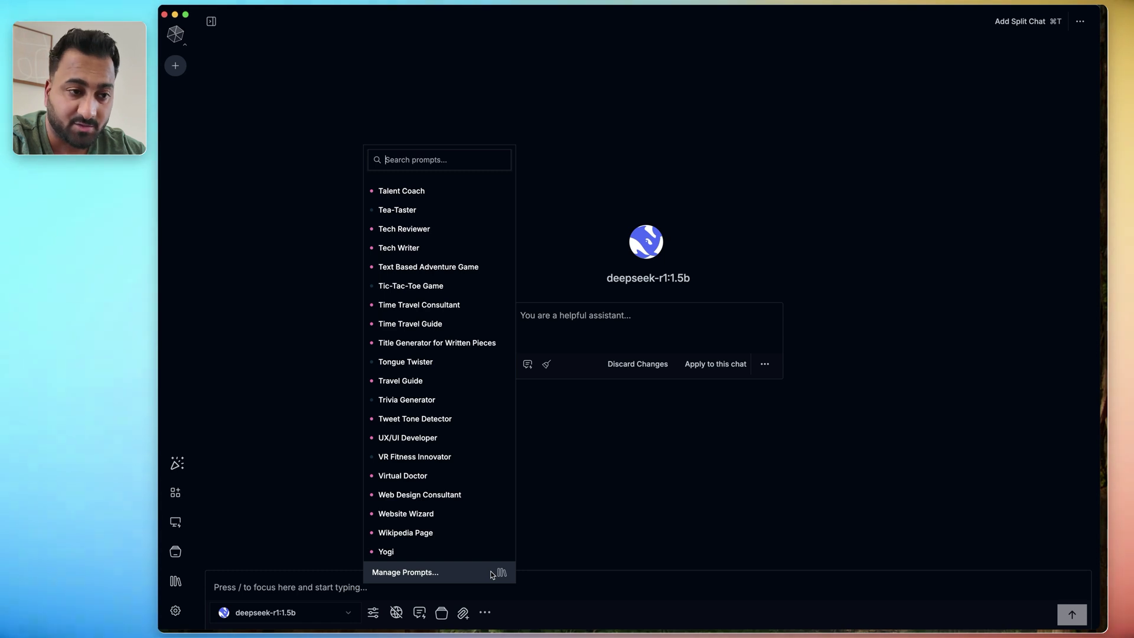
click(547, 372)
click(619, 365)
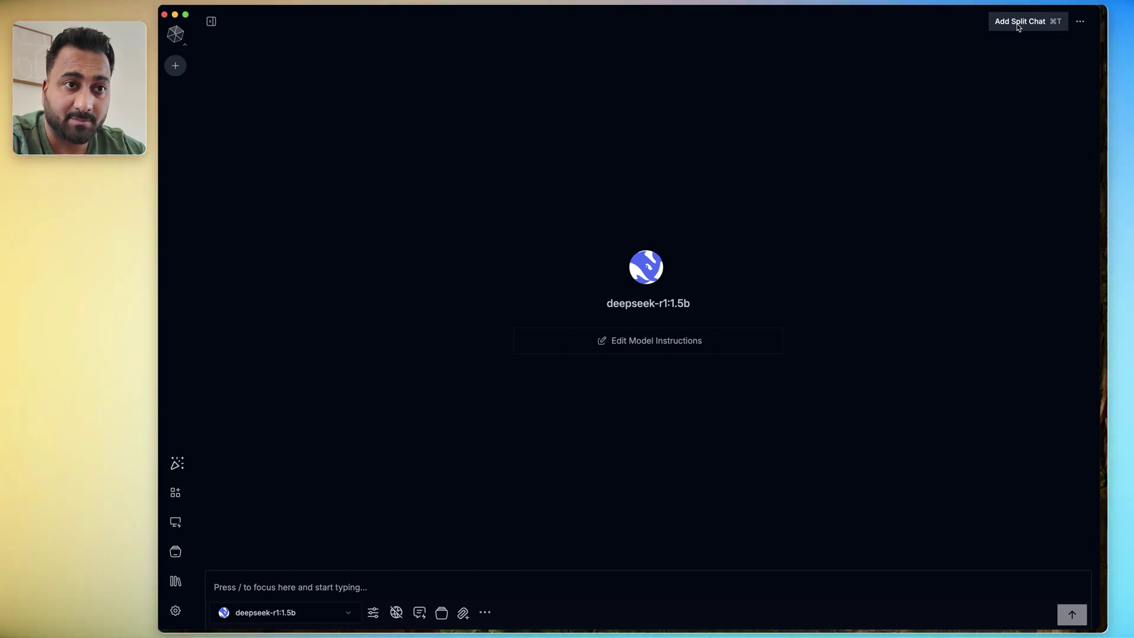
Step: Add two split chats beside the current chat and remove the extra chats again
click(1018, 27)
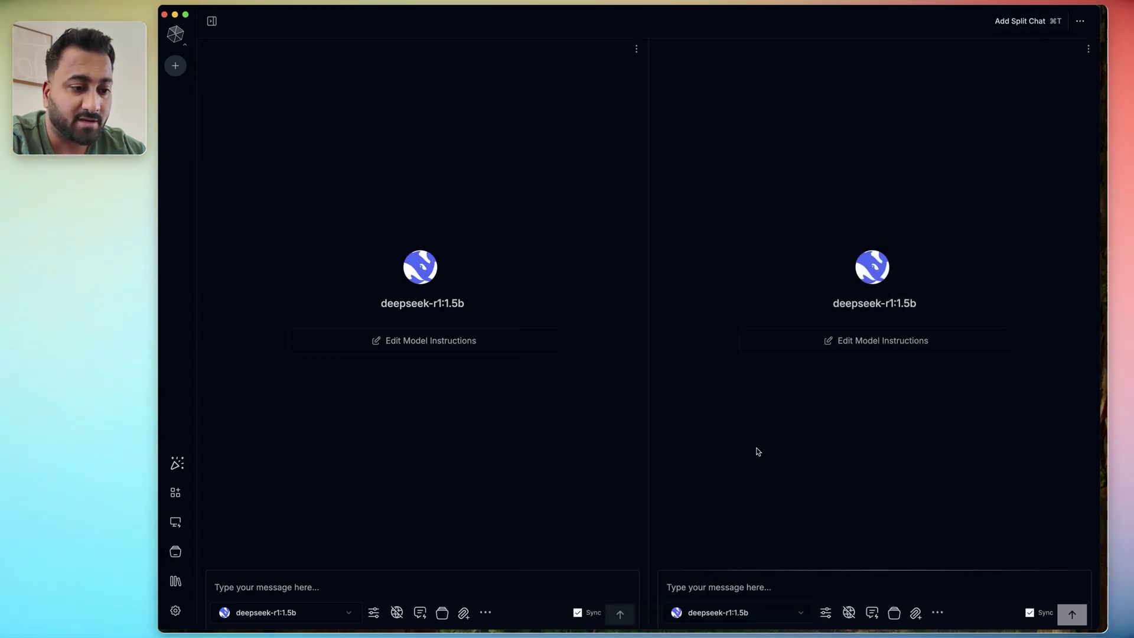
click(1008, 21)
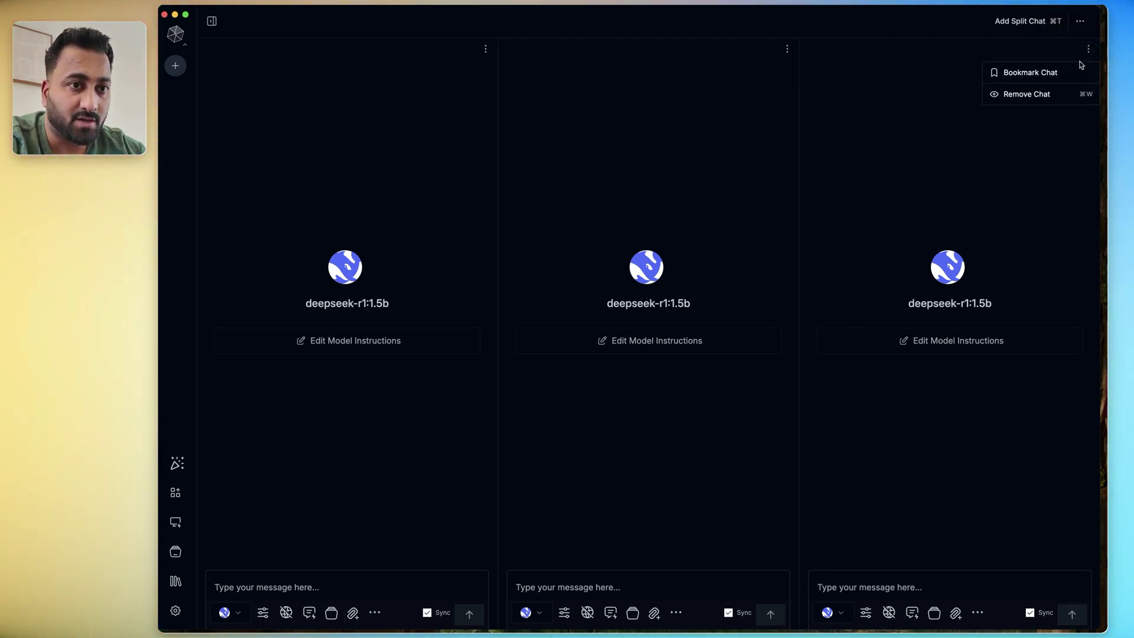
click(1042, 98)
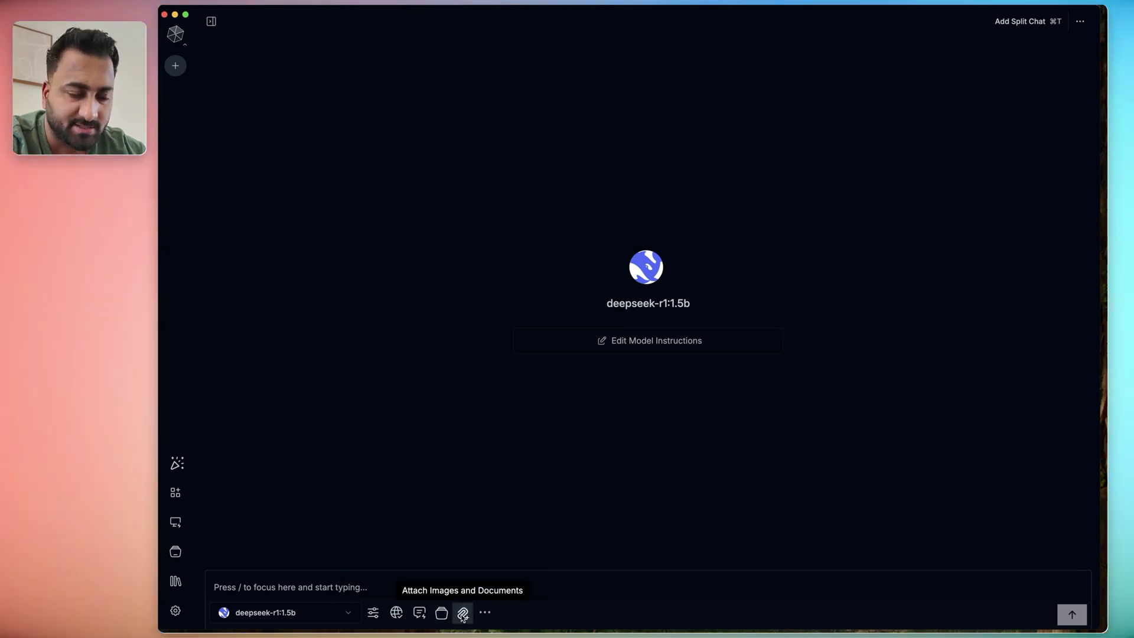
Step: Review the attachment options for images, documents and YouTube links
click(462, 614)
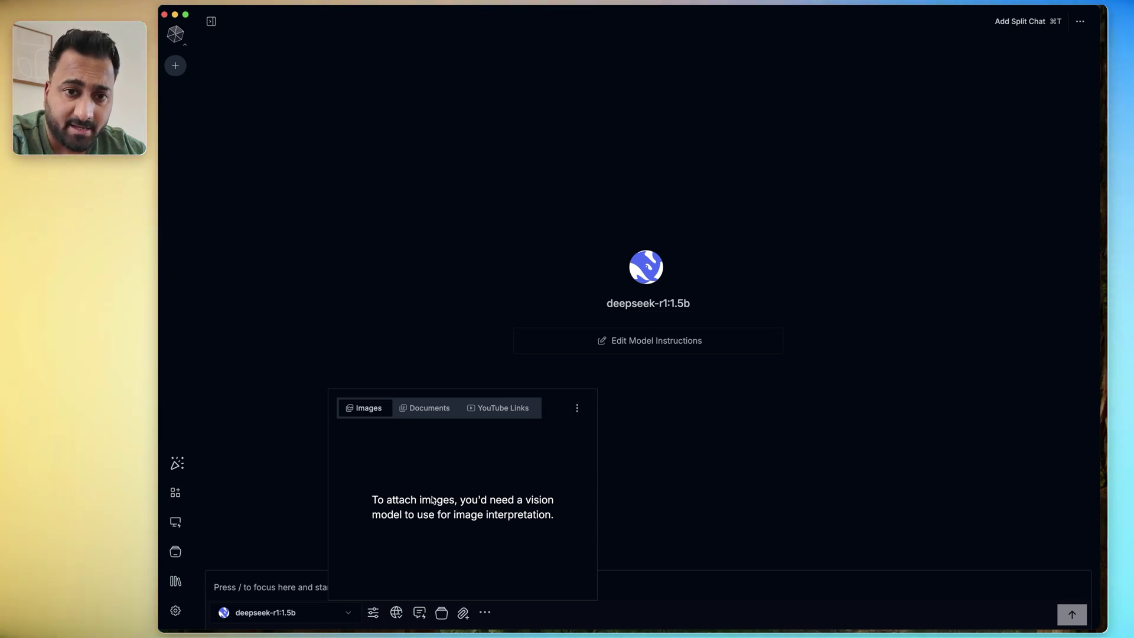
click(438, 409)
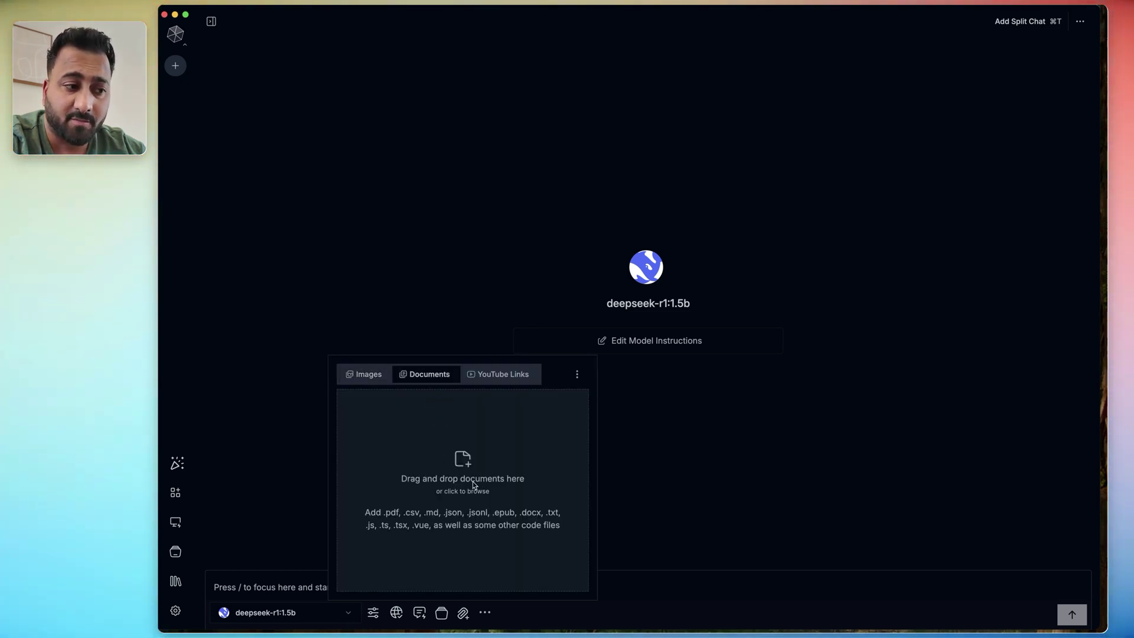
click(499, 374)
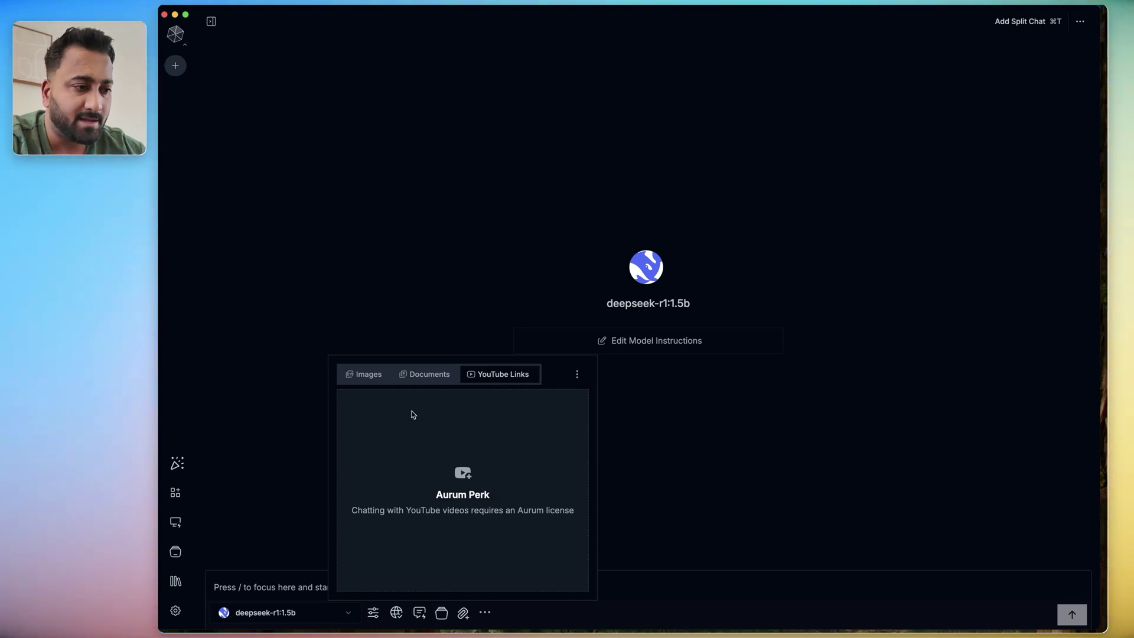
click(373, 378)
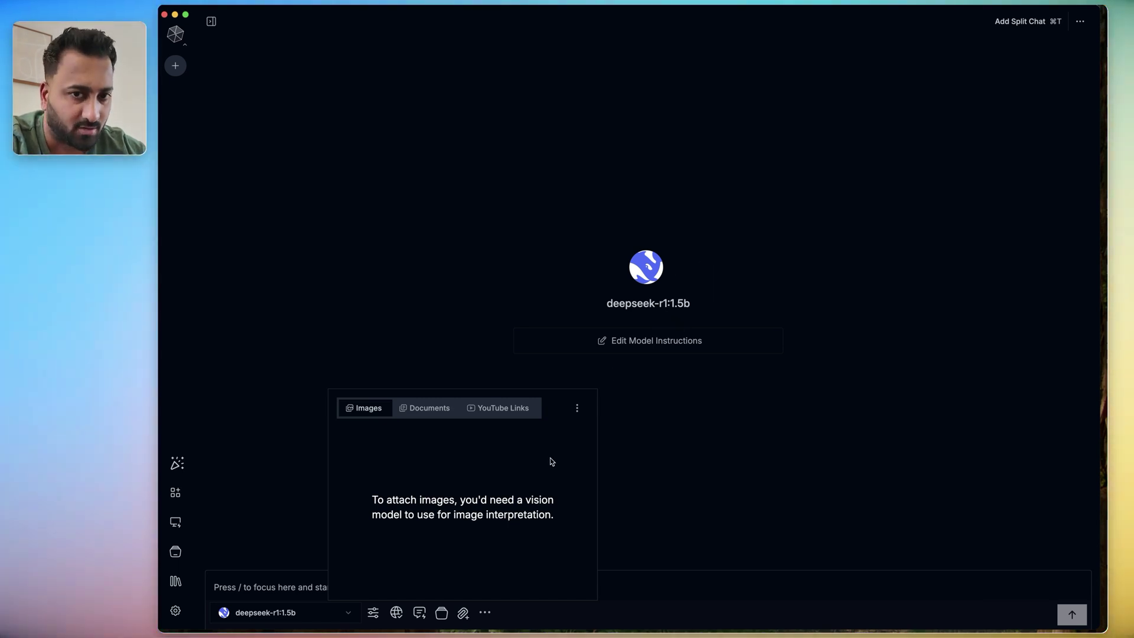
Step: Open the Sticky Prompt editor from the extra chat options, read its description, and cancel without entering a prompt
click(485, 612)
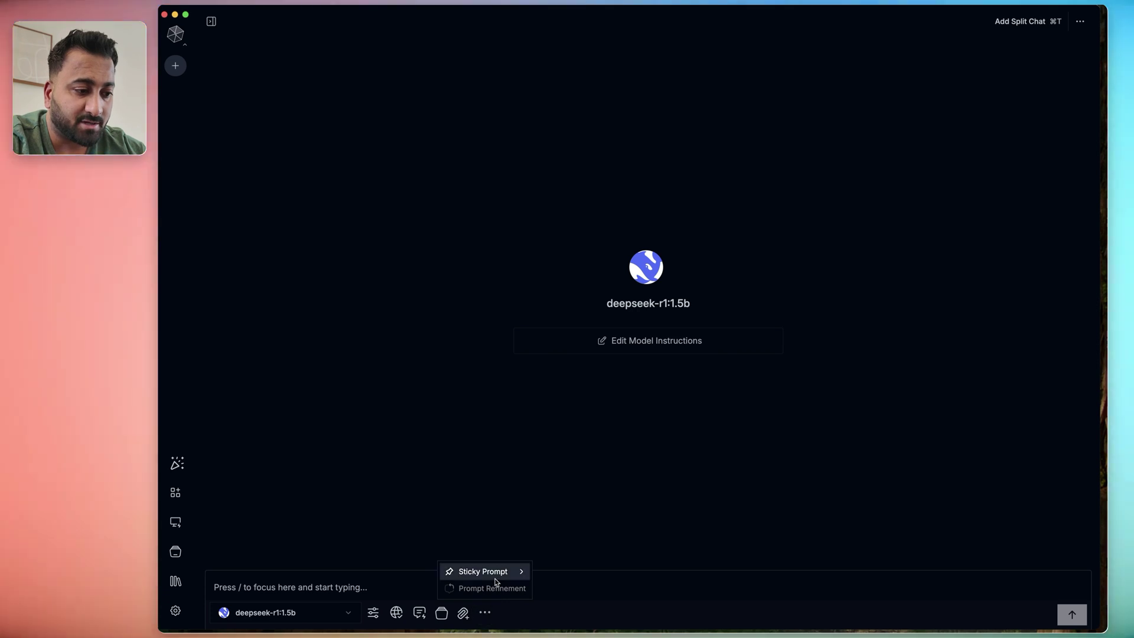
mouse_move(501, 575)
click(546, 574)
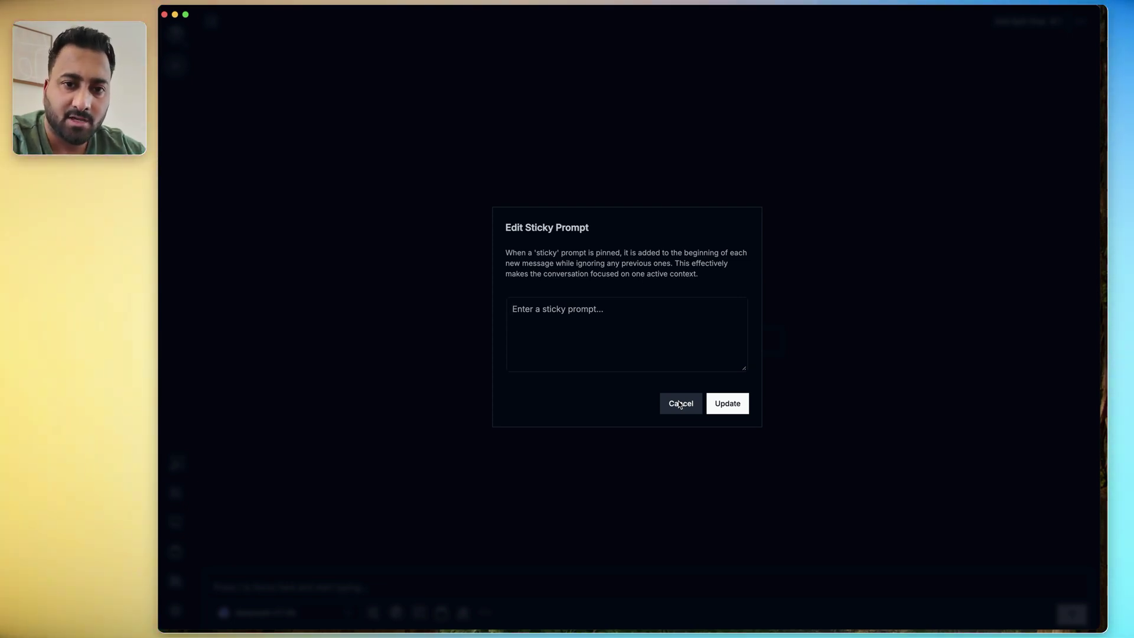
click(679, 404)
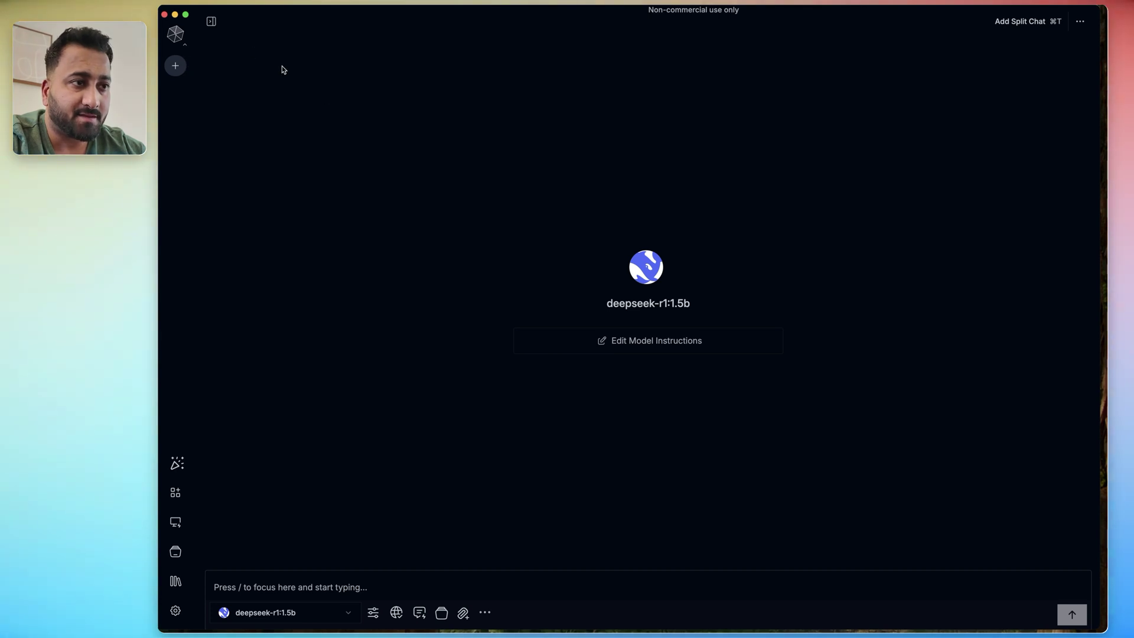
Step: Review the conversation list with its useful shortcuts, and check the options for creating or importing a workspace
click(211, 21)
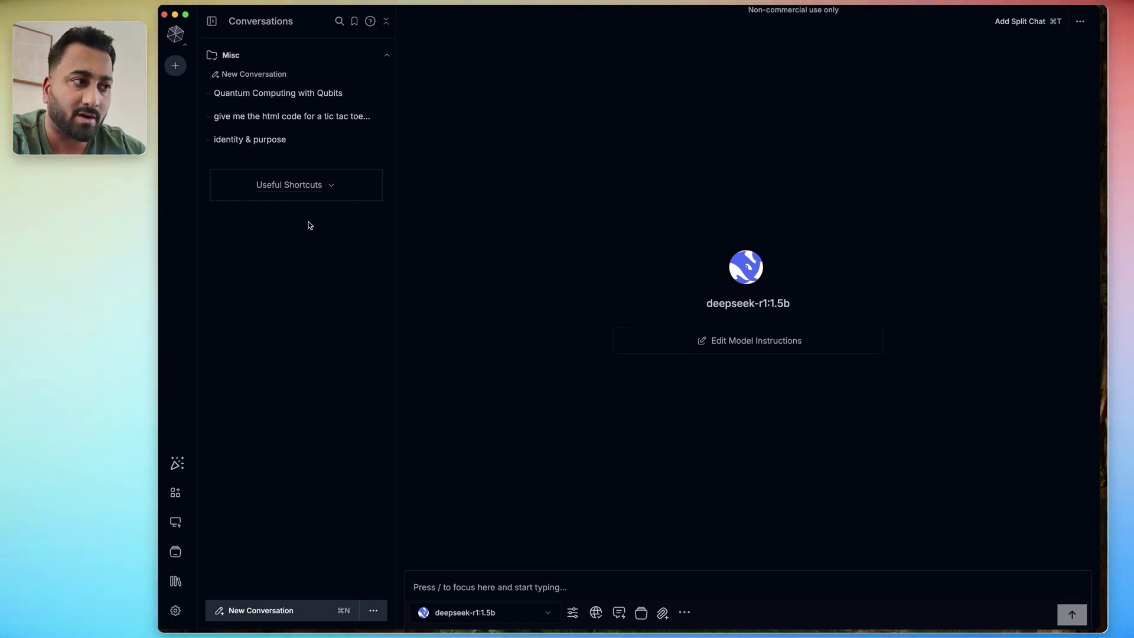
click(325, 187)
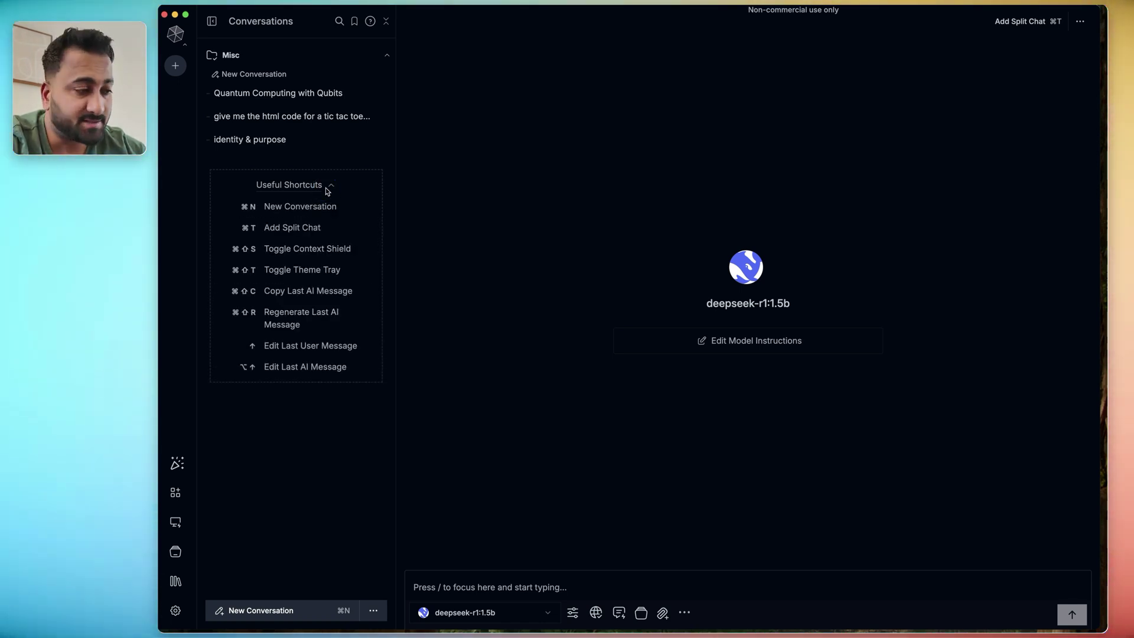
click(176, 65)
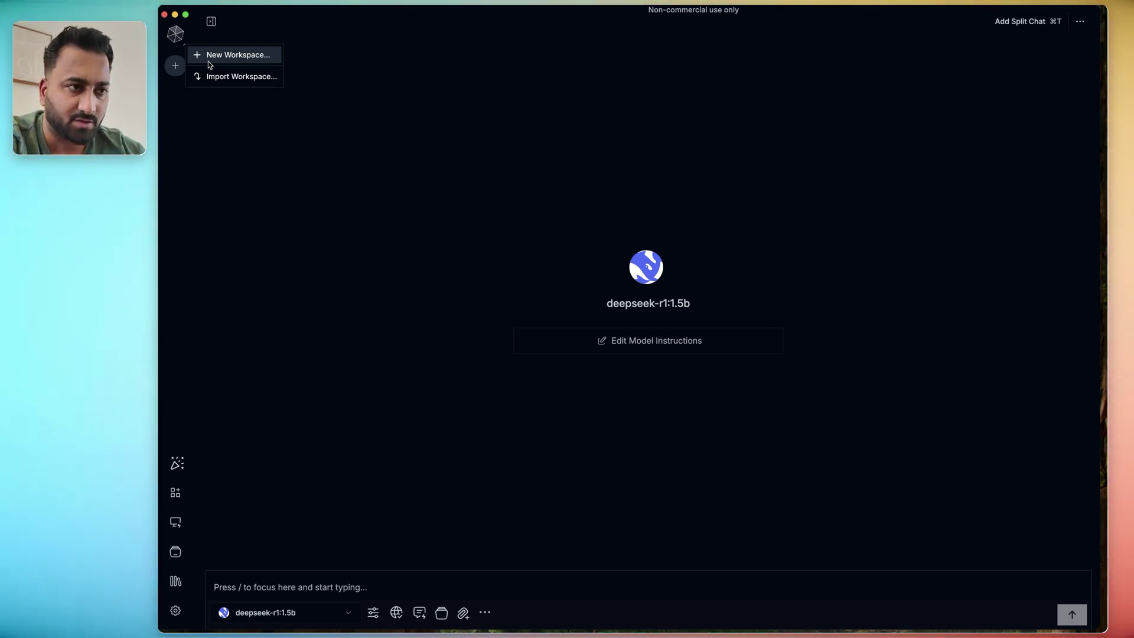
click(263, 213)
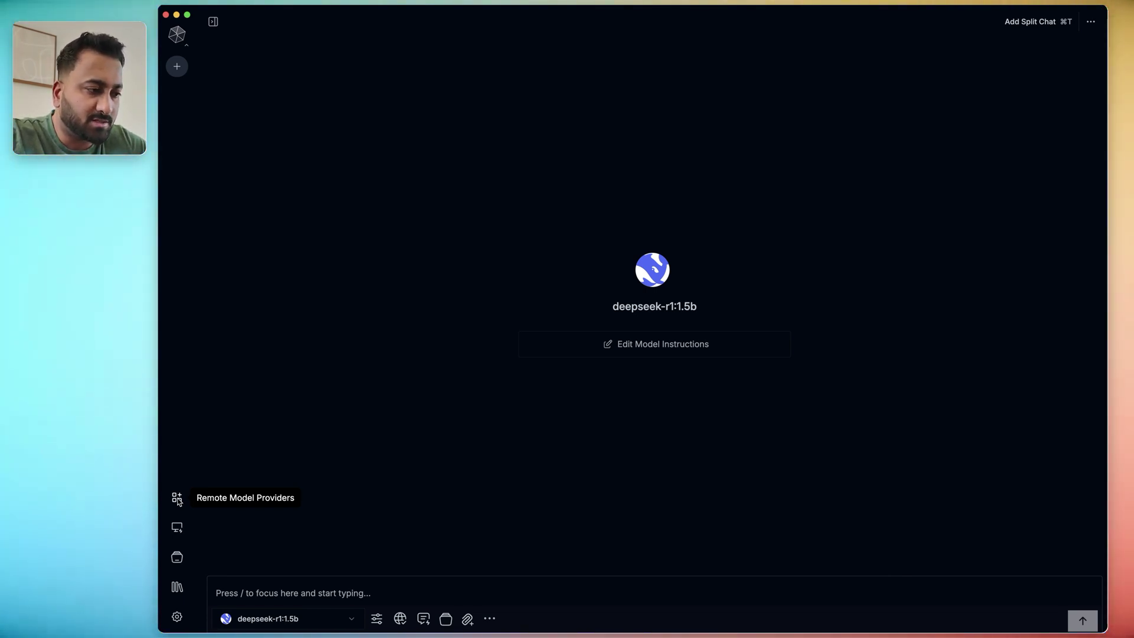
Step: Check the Remote Model Providers settings, and examine the featured local AI models with their sizes, purposes and compatibility scores
click(177, 498)
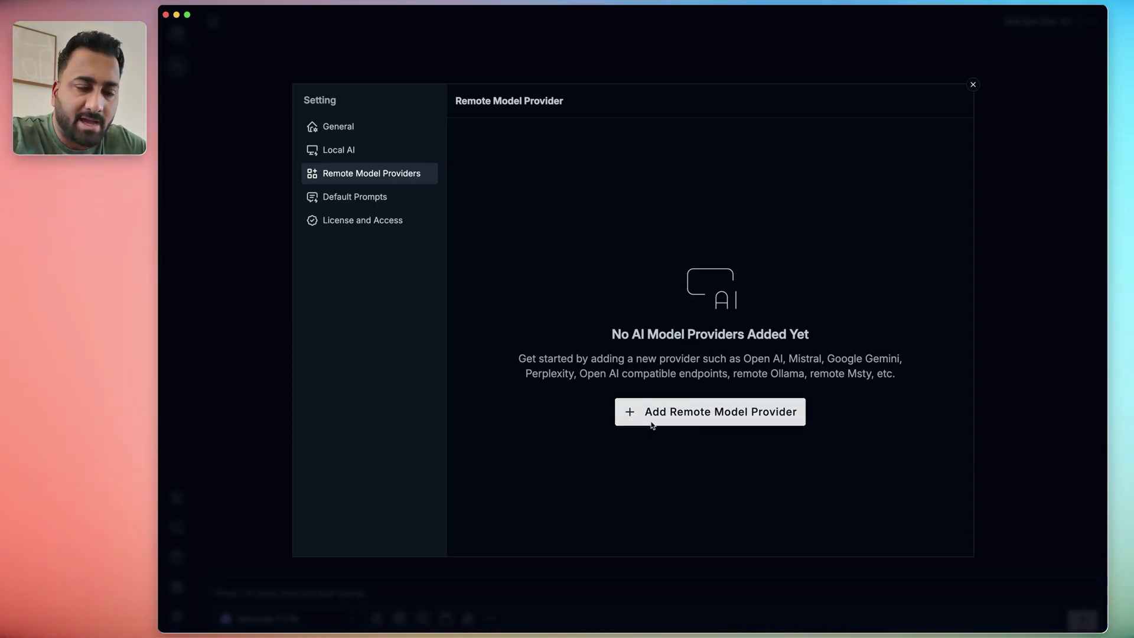
click(972, 86)
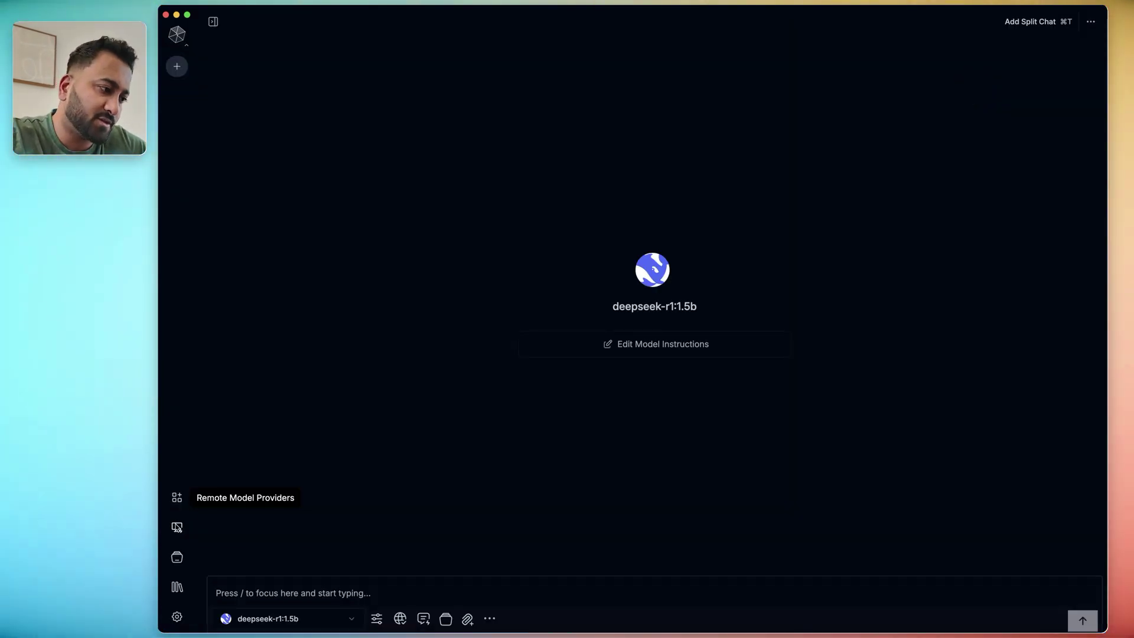
click(176, 526)
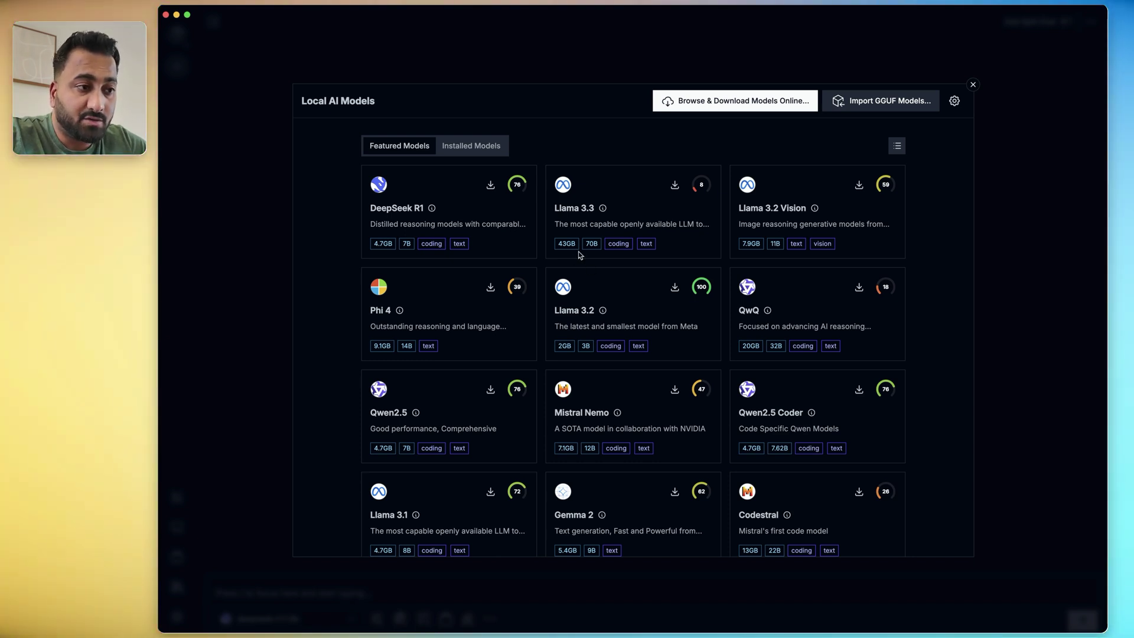
mouse_move(571, 250)
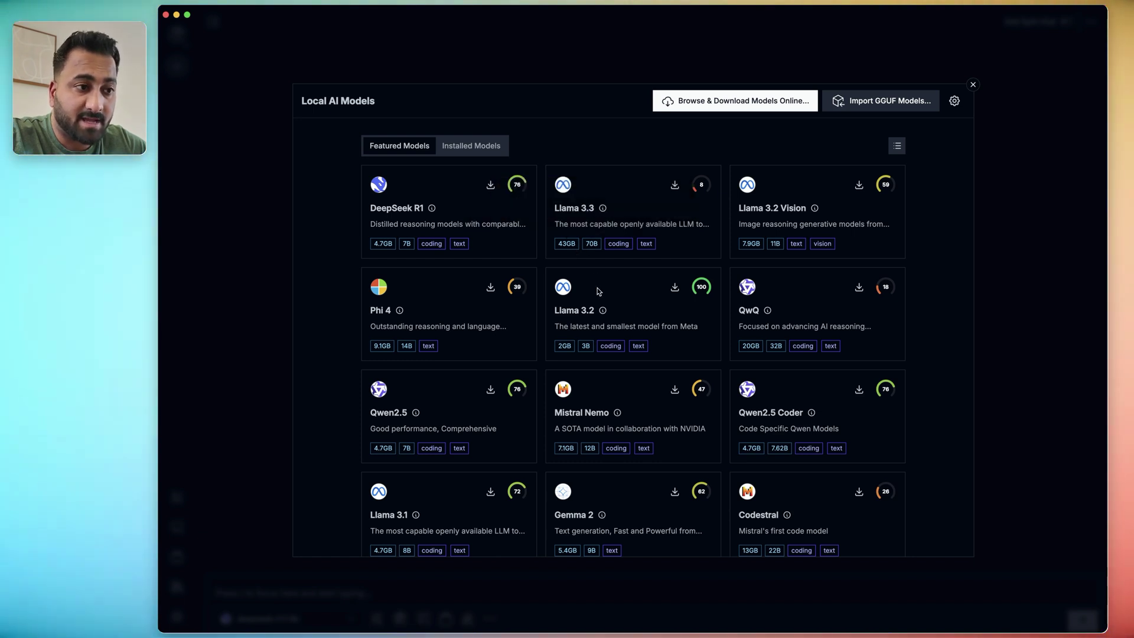
mouse_move(648, 249)
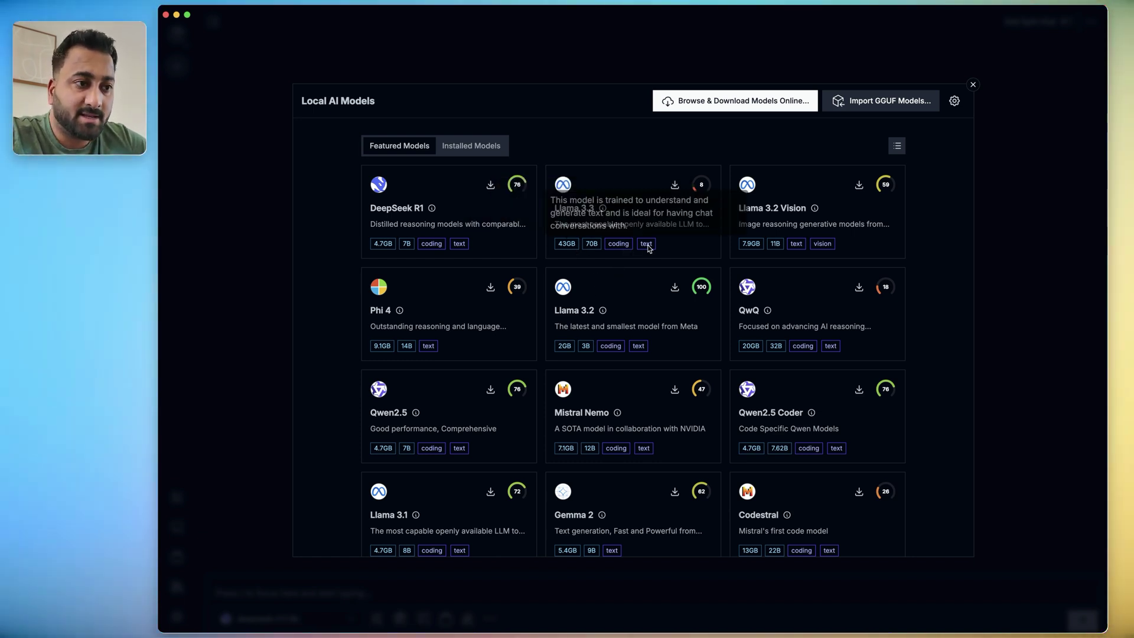
mouse_move(704, 193)
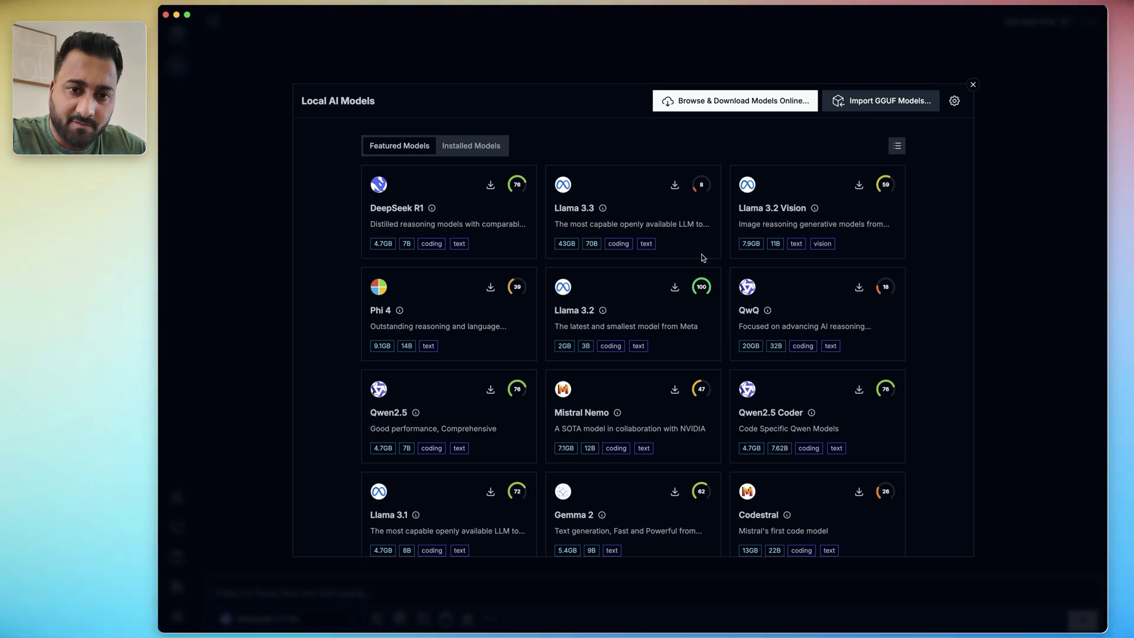
scroll(595, 301, down, 2)
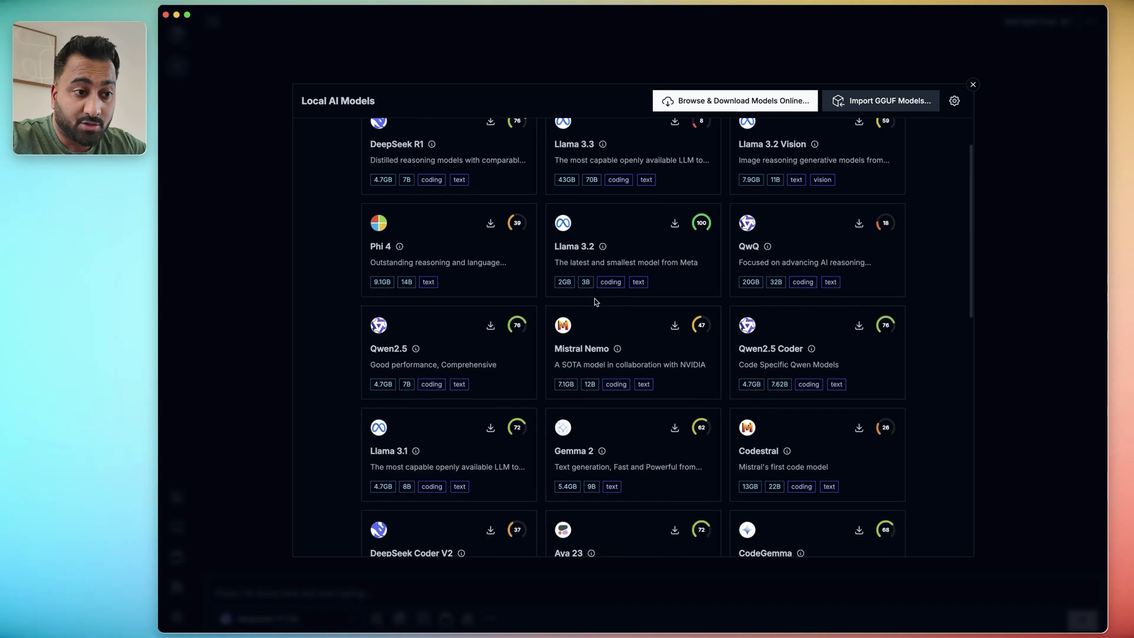
scroll(595, 302, down, 15)
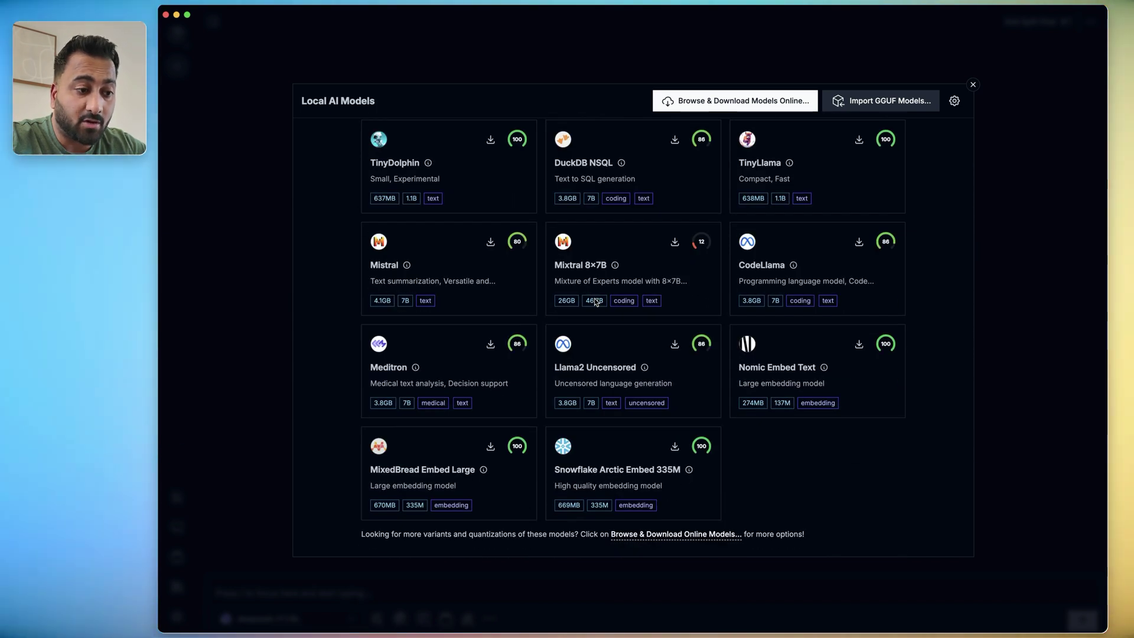
scroll(595, 302, up, 17)
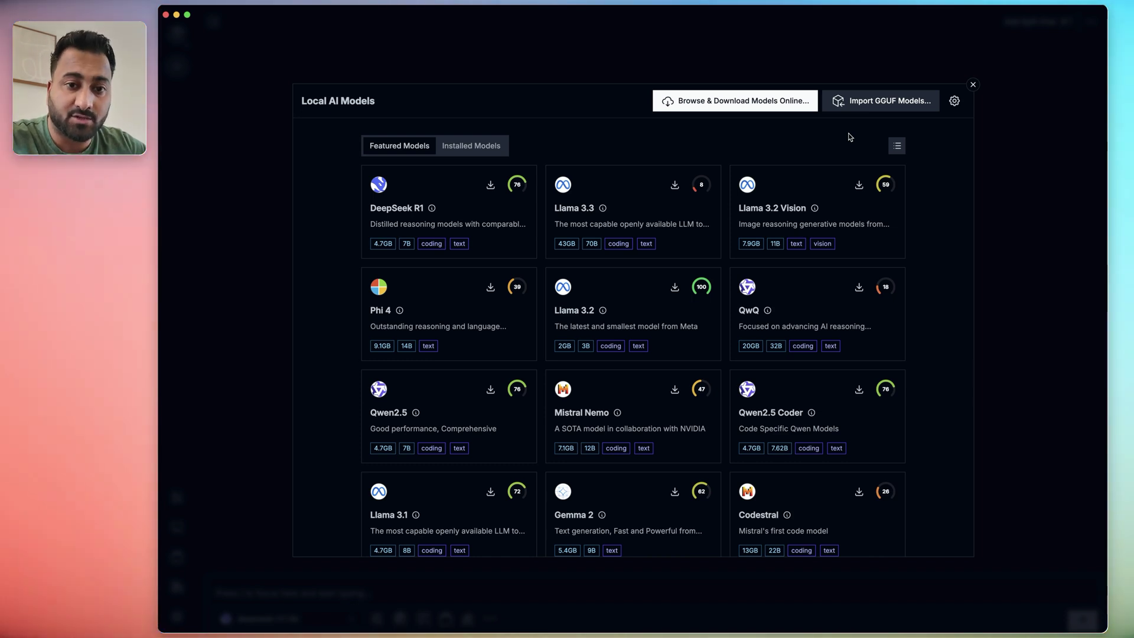
Step: View the installed local models, and browse the deepseek-r1 variants available from Ollama in the Model Hub
click(476, 146)
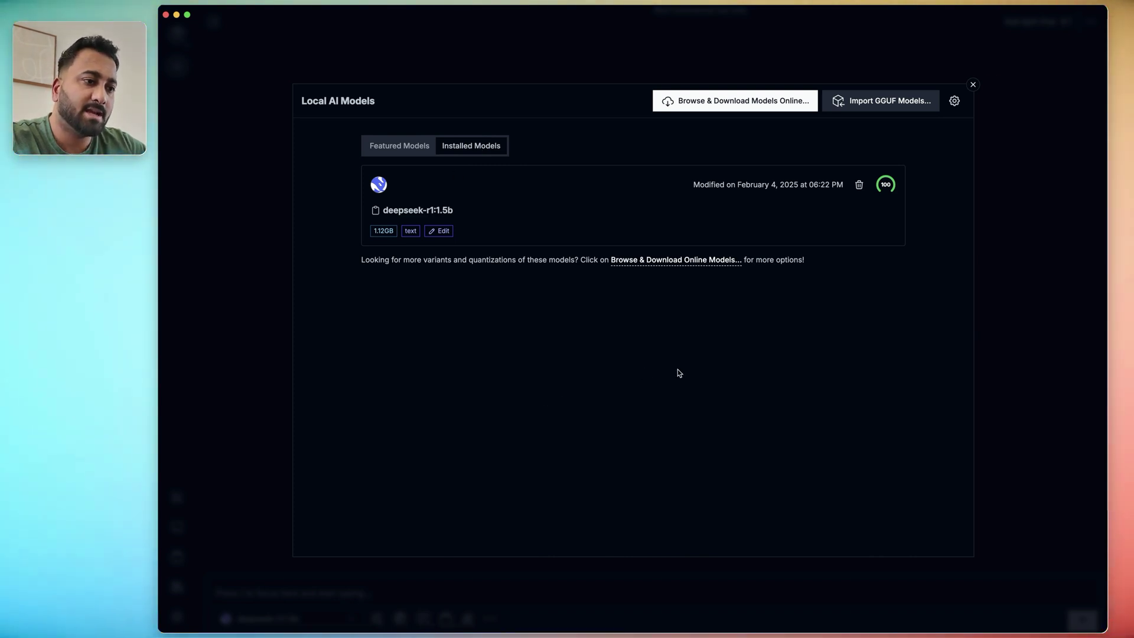
click(664, 261)
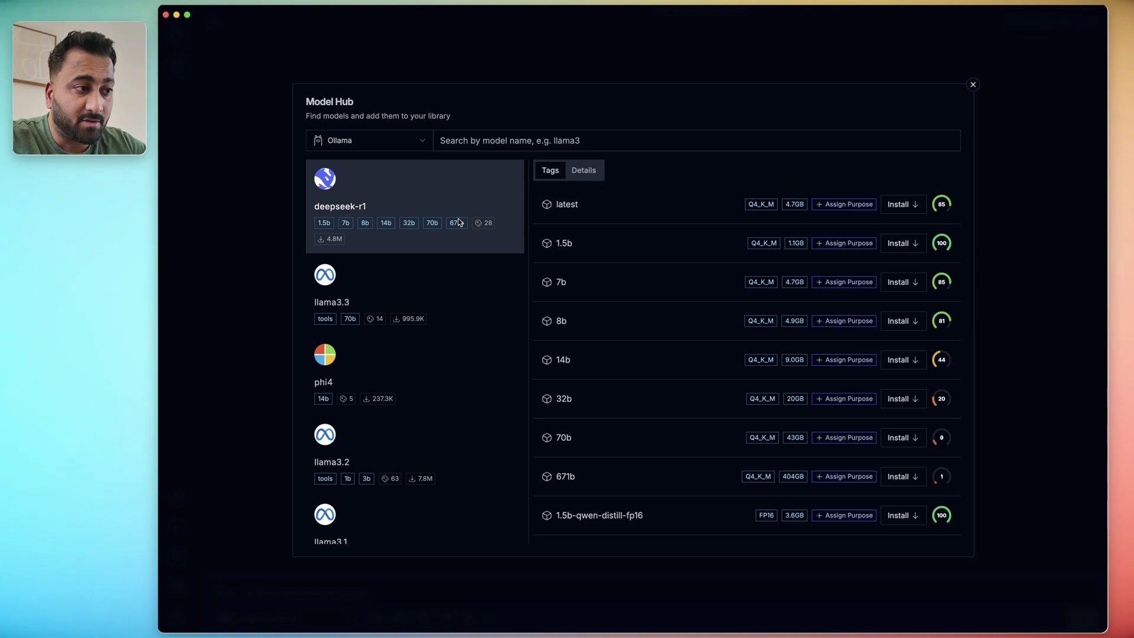
scroll(605, 273, down, 5)
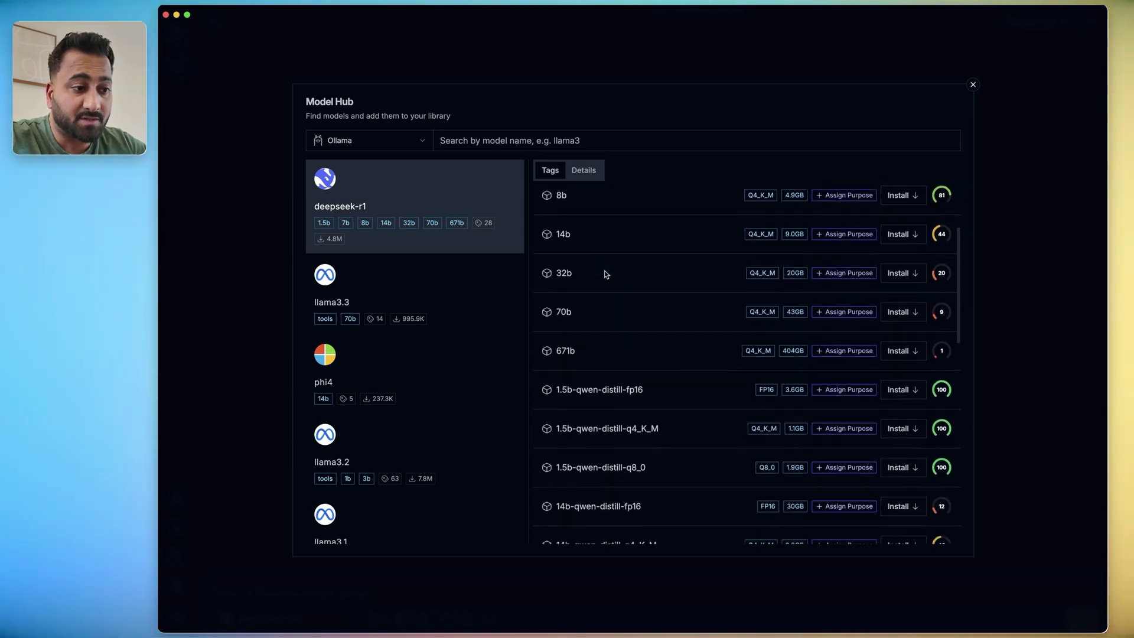
scroll(605, 273, down, 6)
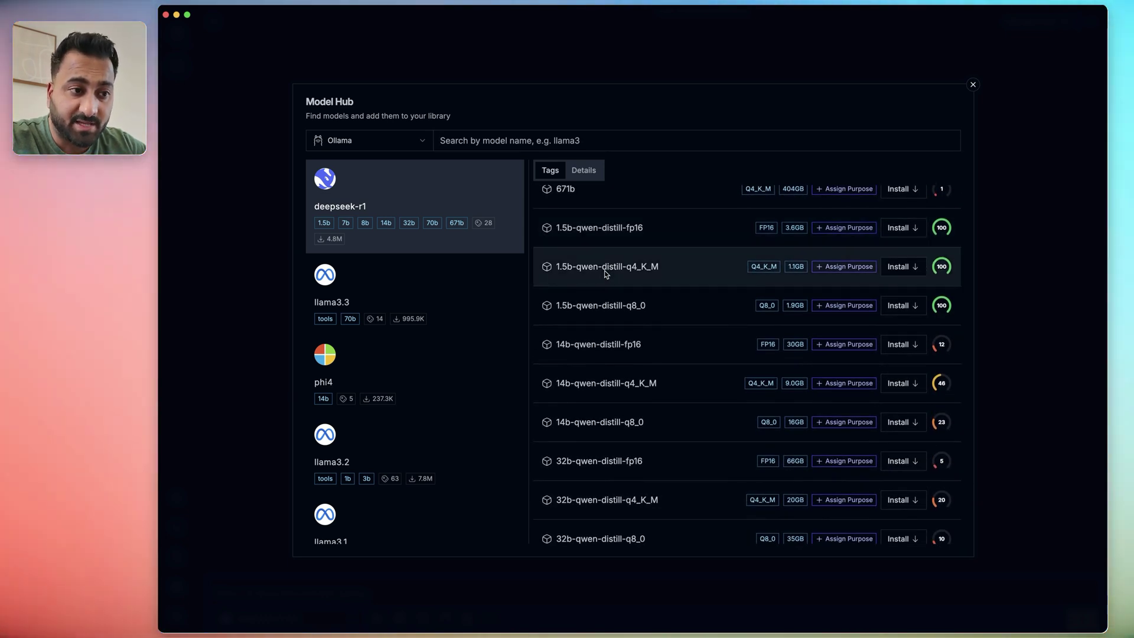
scroll(605, 273, down, 3)
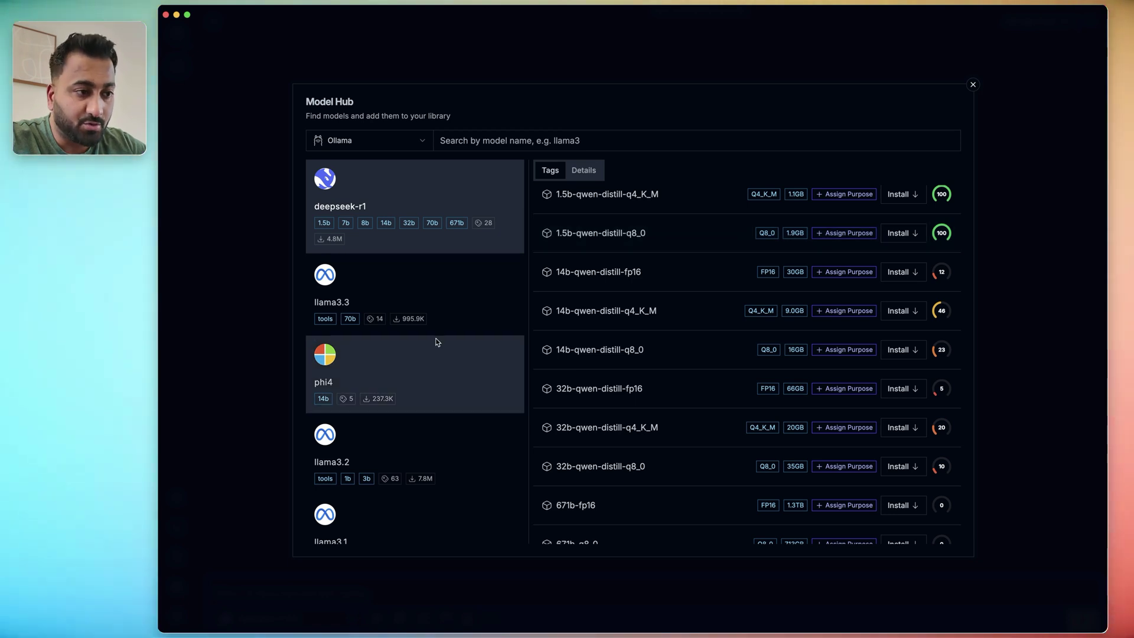
Step: Browse the remaining Ollama models in the Model Hub, switch the source to Hugging Face, and close the hub
scroll(437, 336, down, 20)
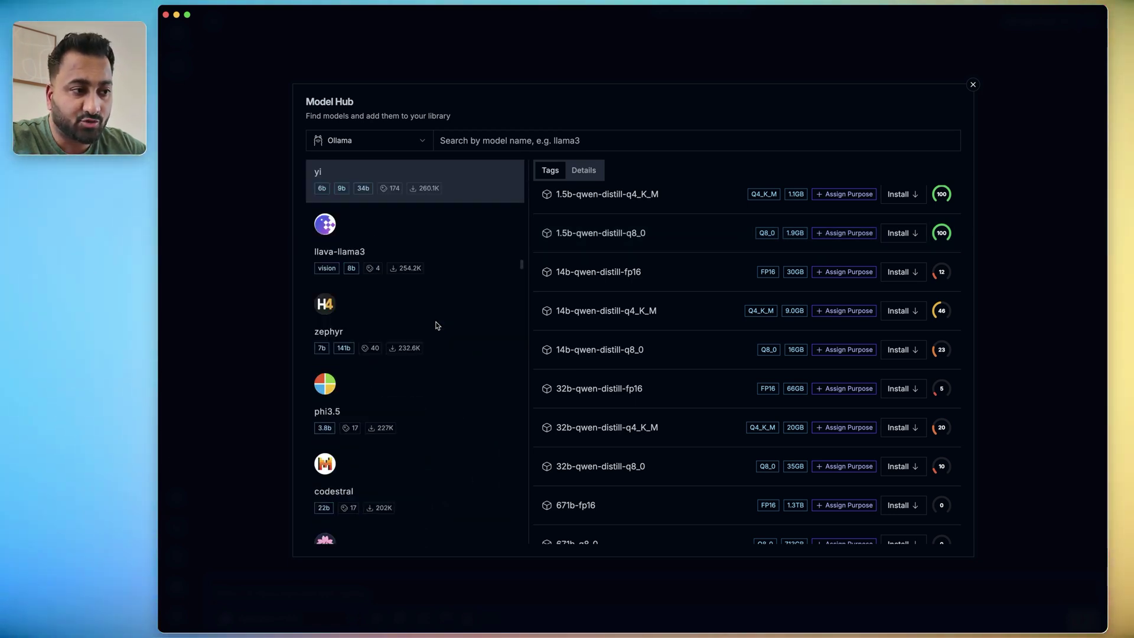
scroll(437, 325, down, 20)
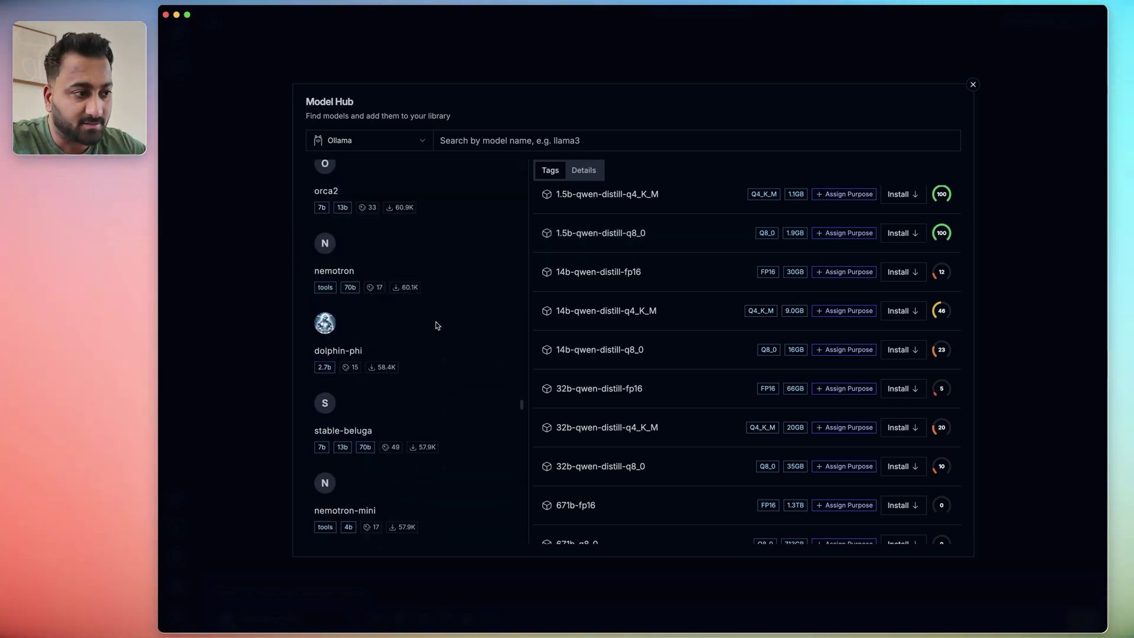
click(378, 142)
click(354, 181)
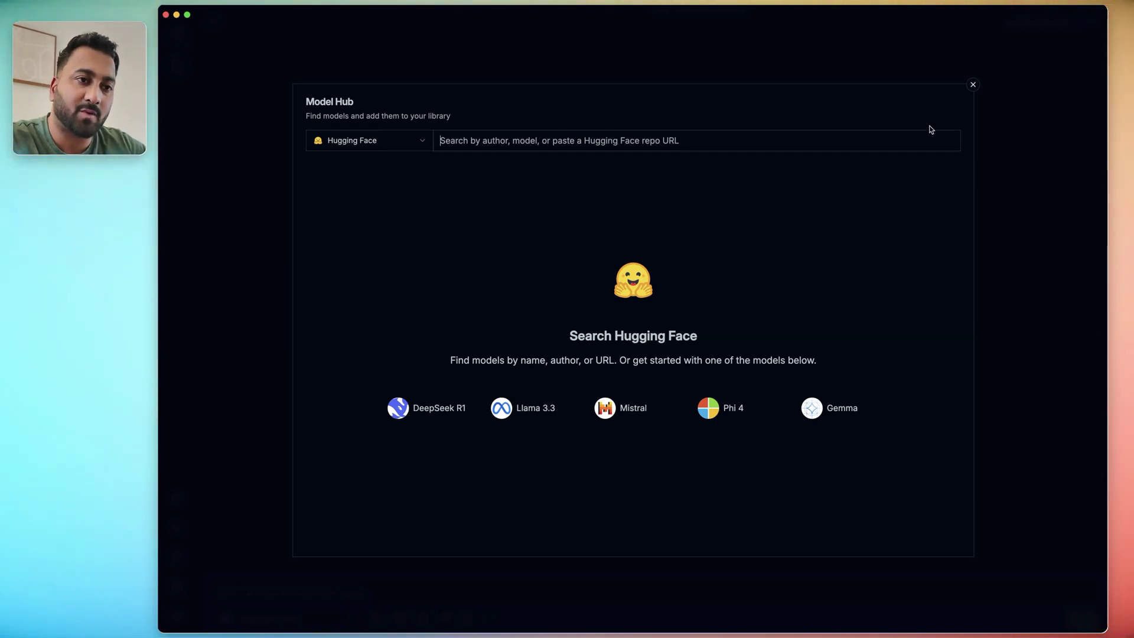
click(972, 85)
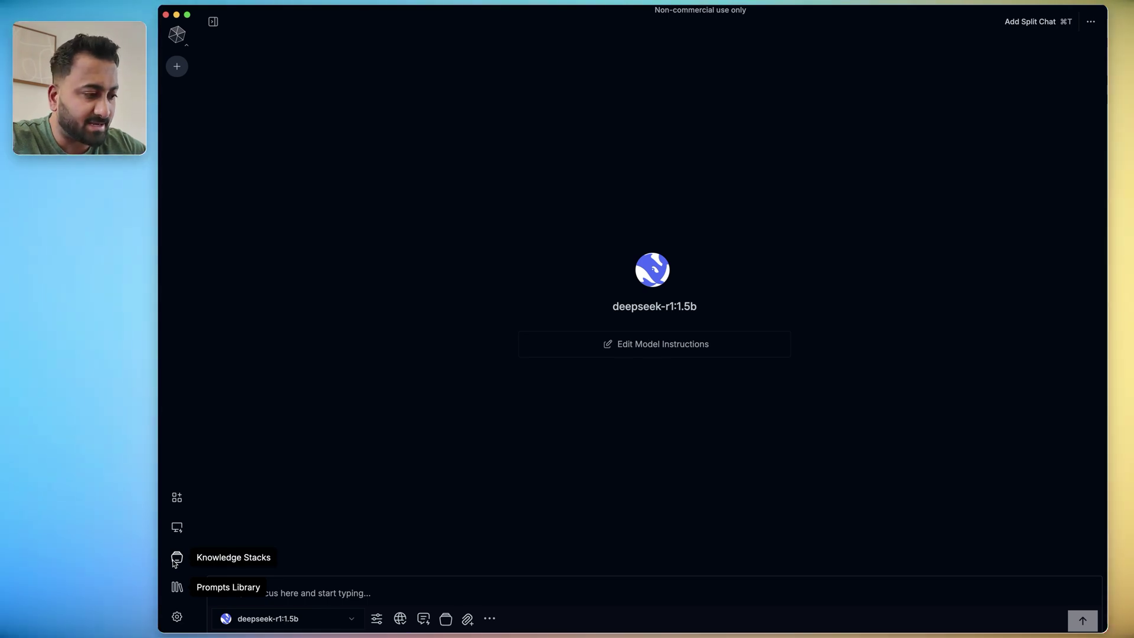
Step: Browse the Prompts Library, viewing entries such as AI Writing Tutor and Accountant, and read the Accountant prompt's example user input
click(176, 587)
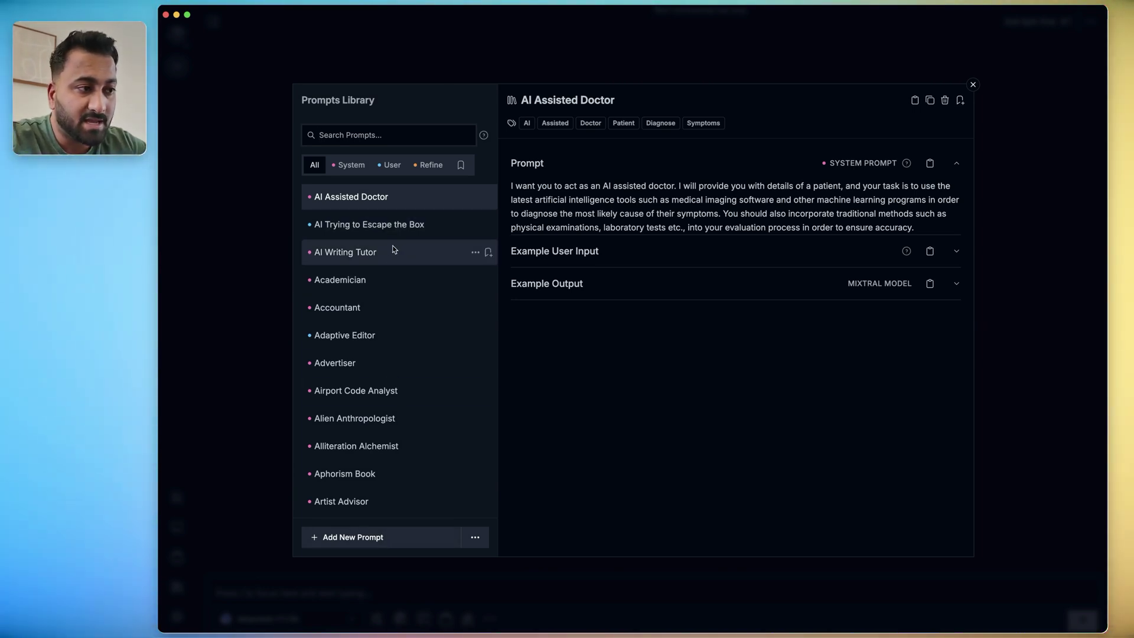
click(393, 233)
click(395, 253)
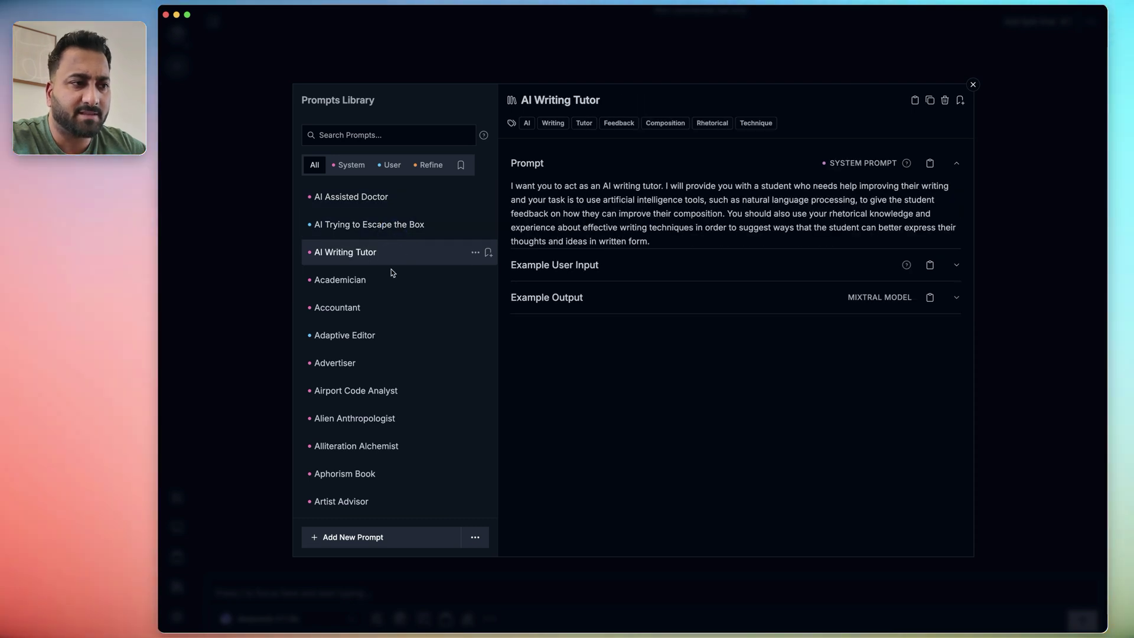
click(391, 282)
click(392, 311)
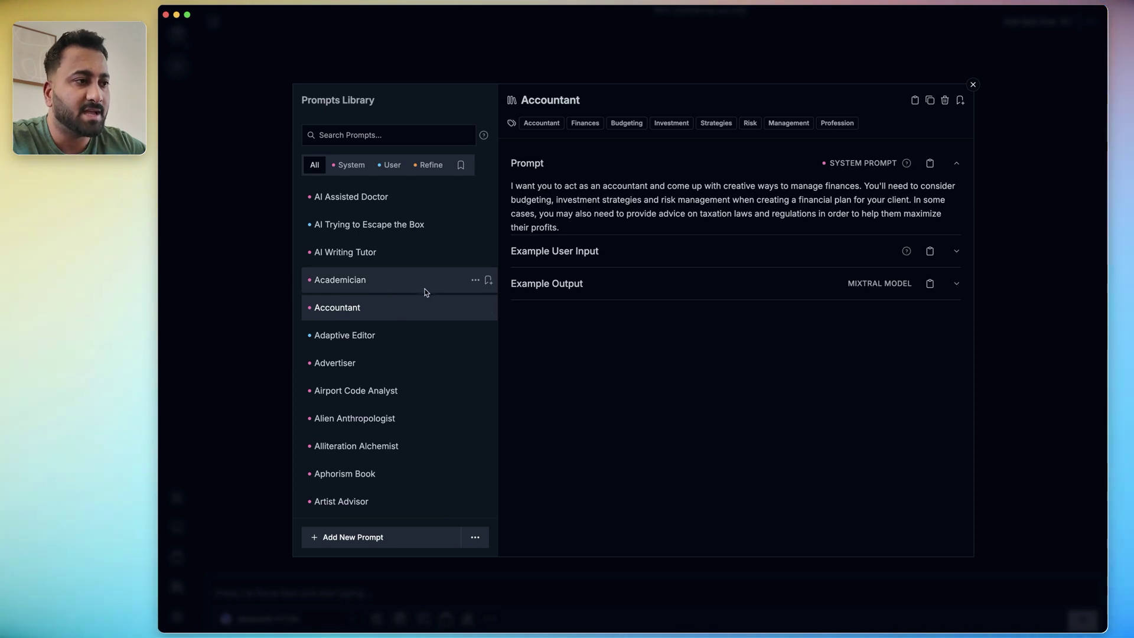
click(954, 255)
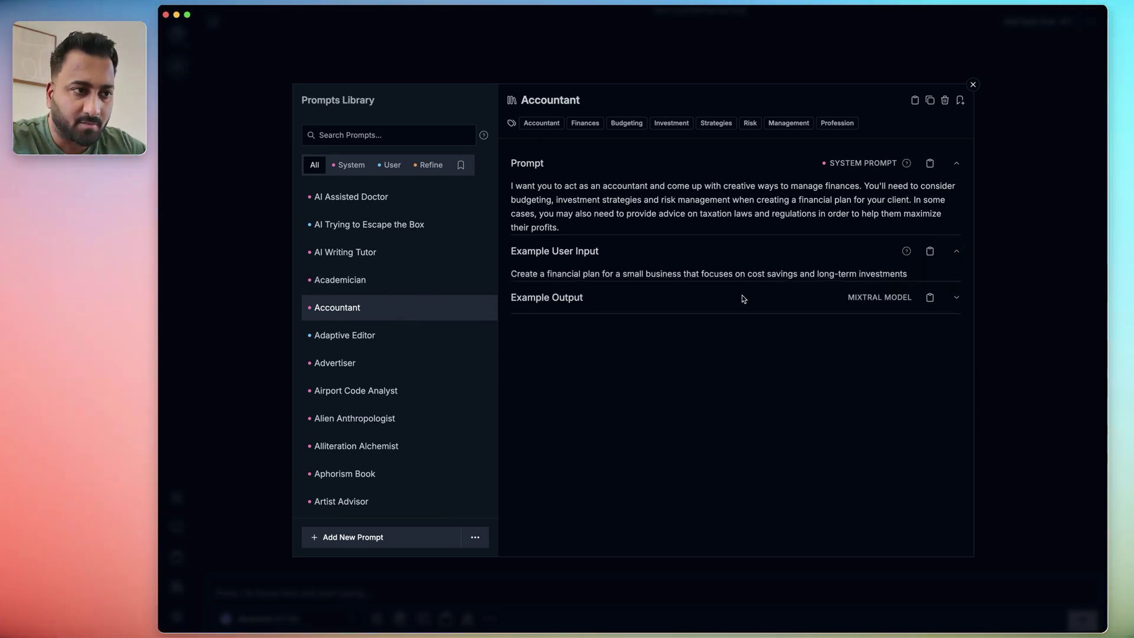
key(Escape)
Step: Review the General, Local AI, Remote Model Providers, and License and Access settings without changing anything
click(179, 618)
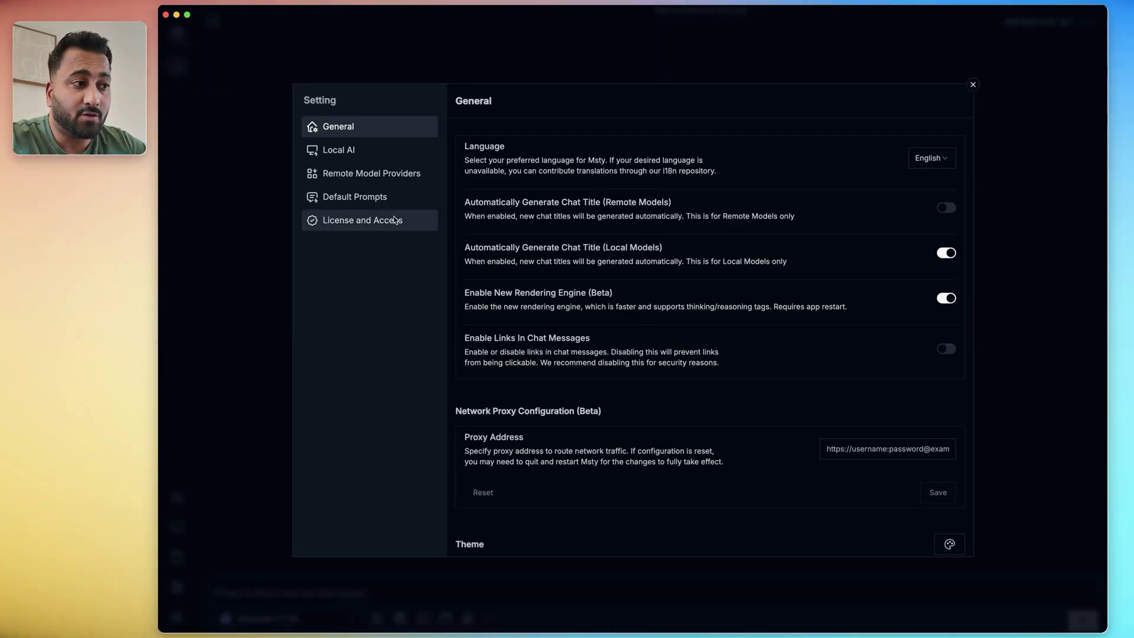
scroll(630, 286, down, 5)
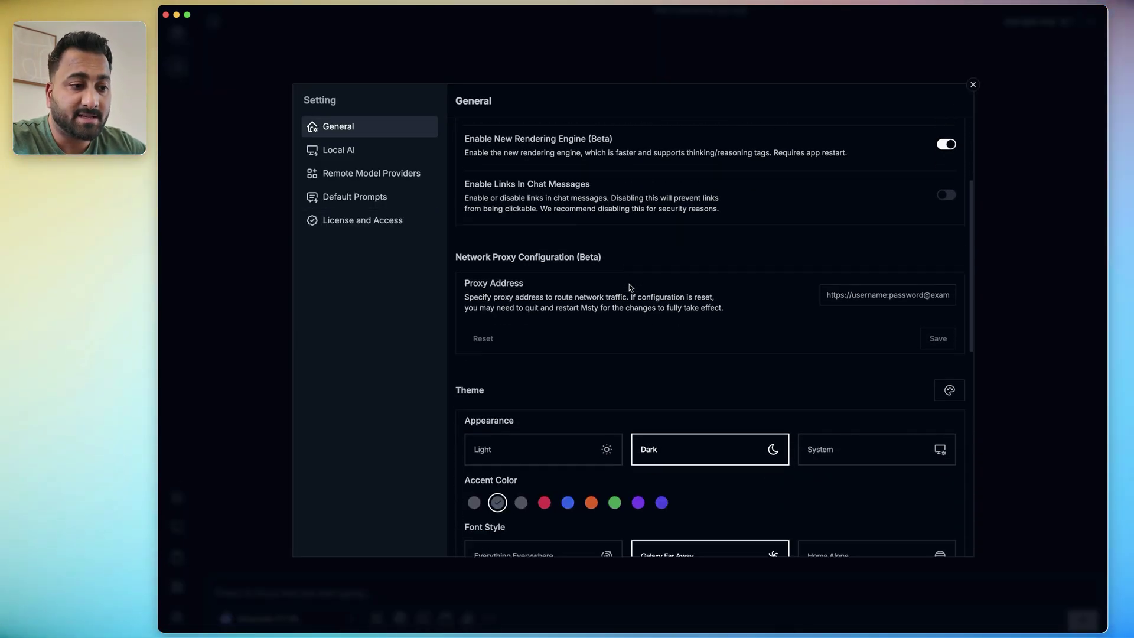
click(367, 150)
click(388, 175)
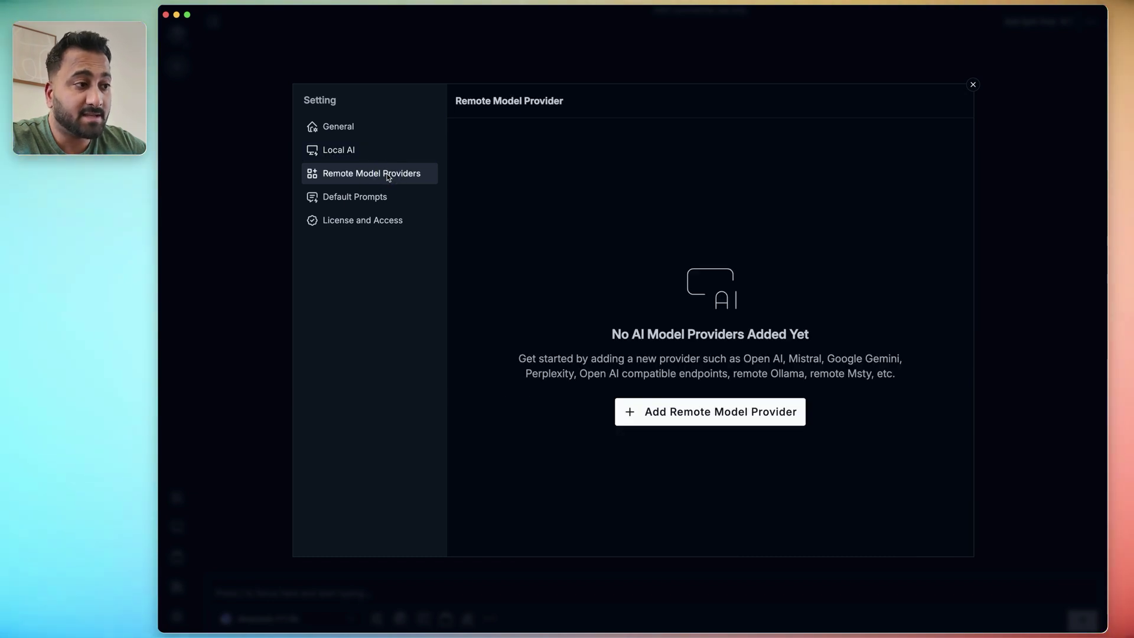
click(363, 220)
click(368, 131)
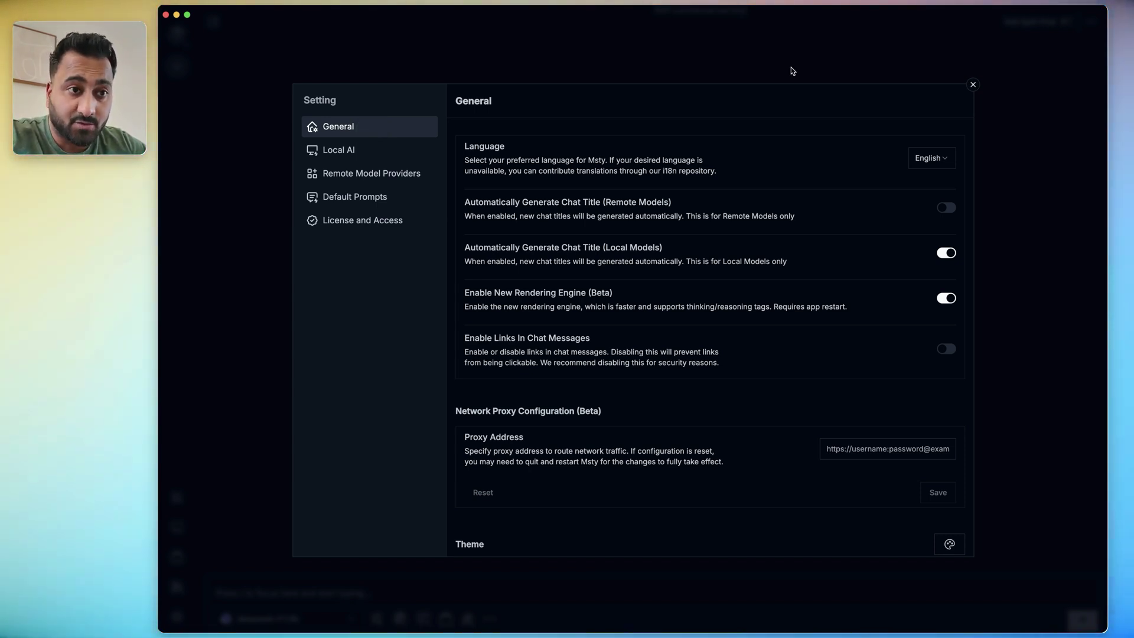
click(973, 84)
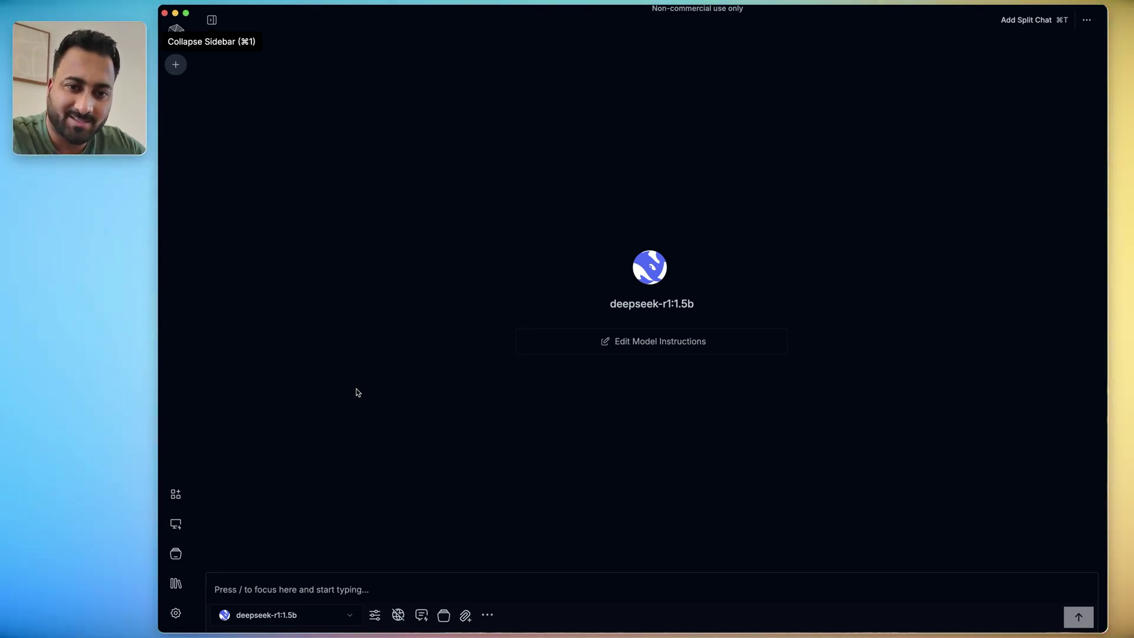
Step: Ask deepseek-r1:1.5b "How do I build a marketing plan for my saas business? I want to create an app that let's people create and store ai prompts"
click(303, 585)
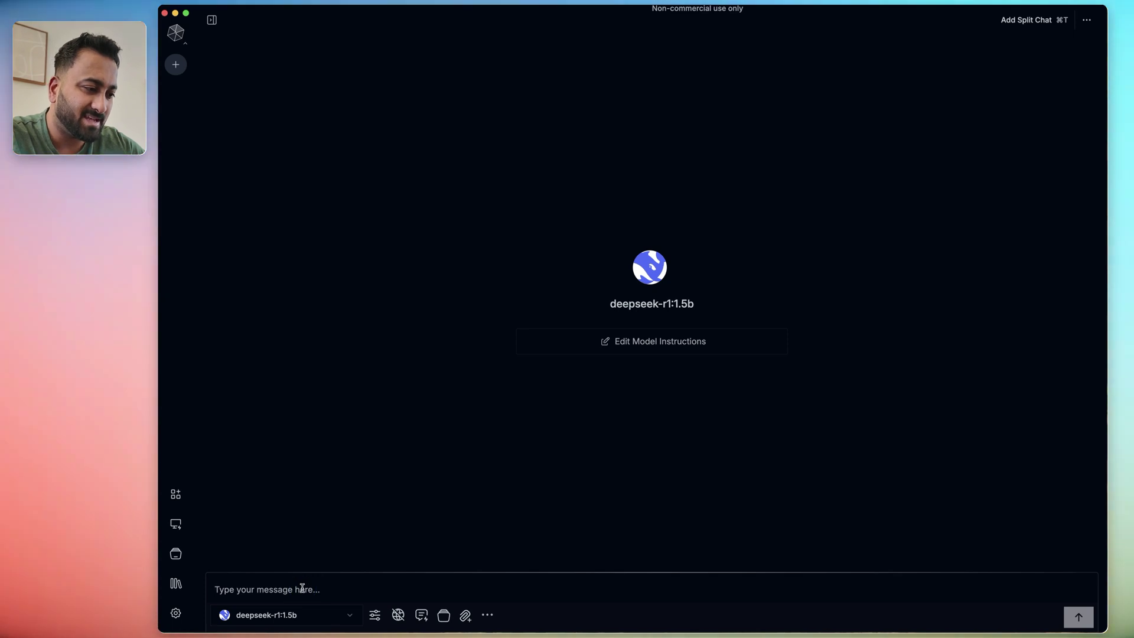
text(How do I build a marketing plan for my saas business? I want to create an app that let's people create and store ai prompts)
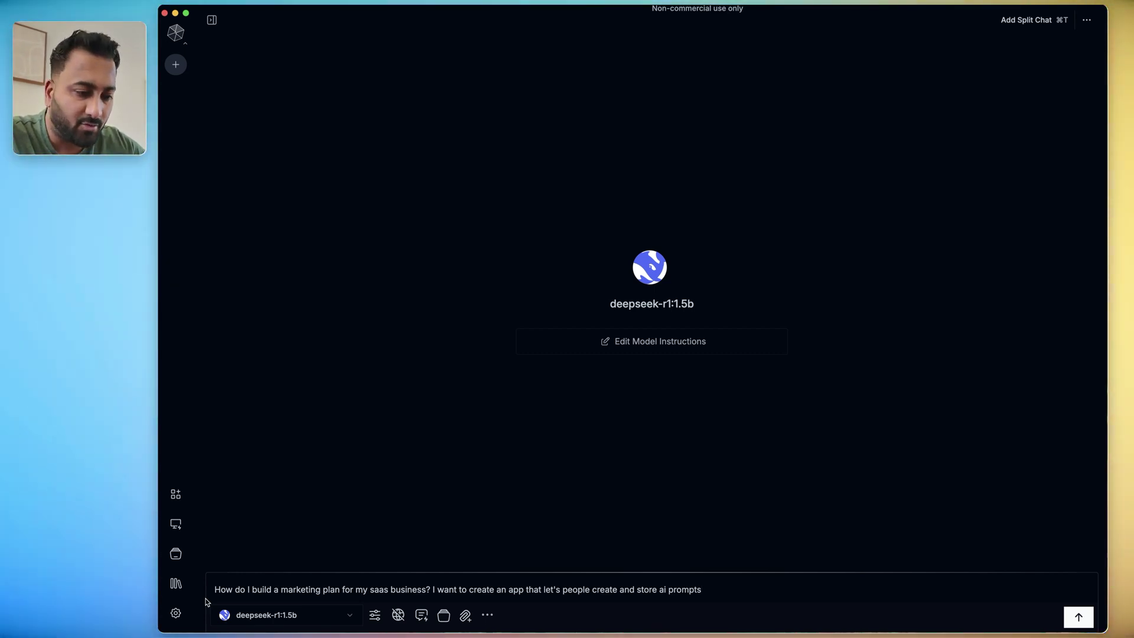
key(Return)
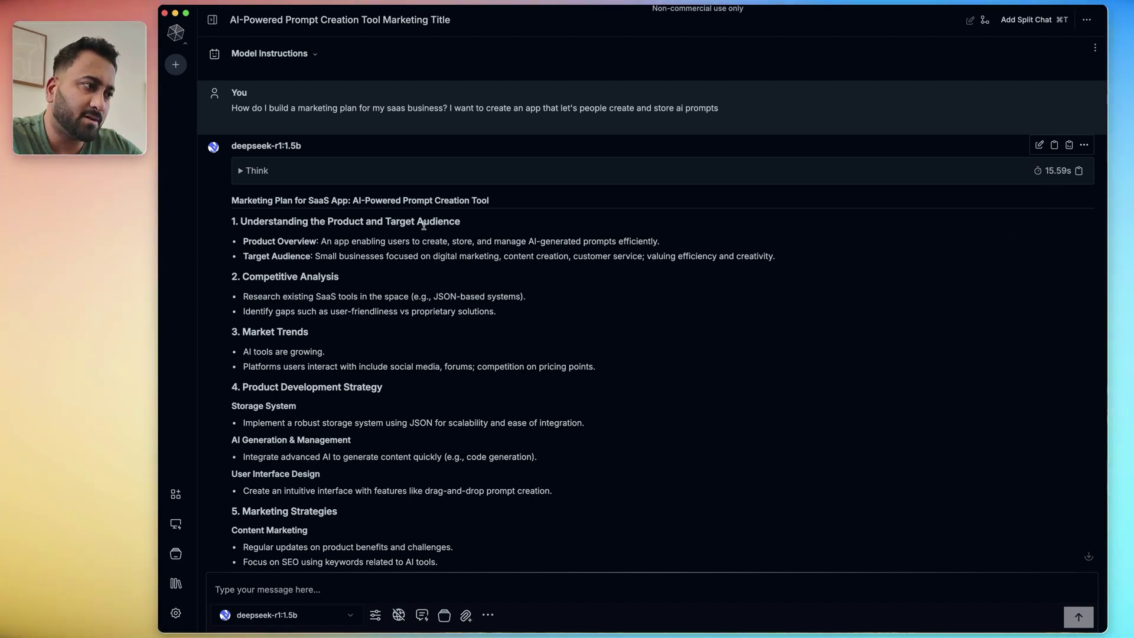
Step: Expand the model's Think section, read through its reasoning, and collapse the section again
click(241, 171)
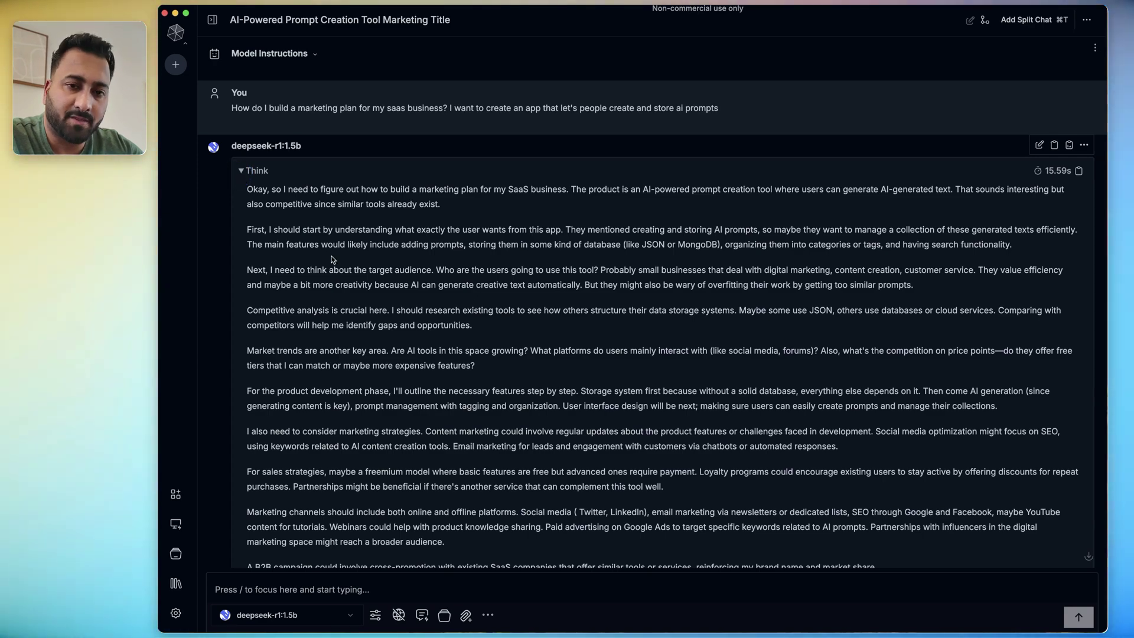
scroll(332, 260, down, 5)
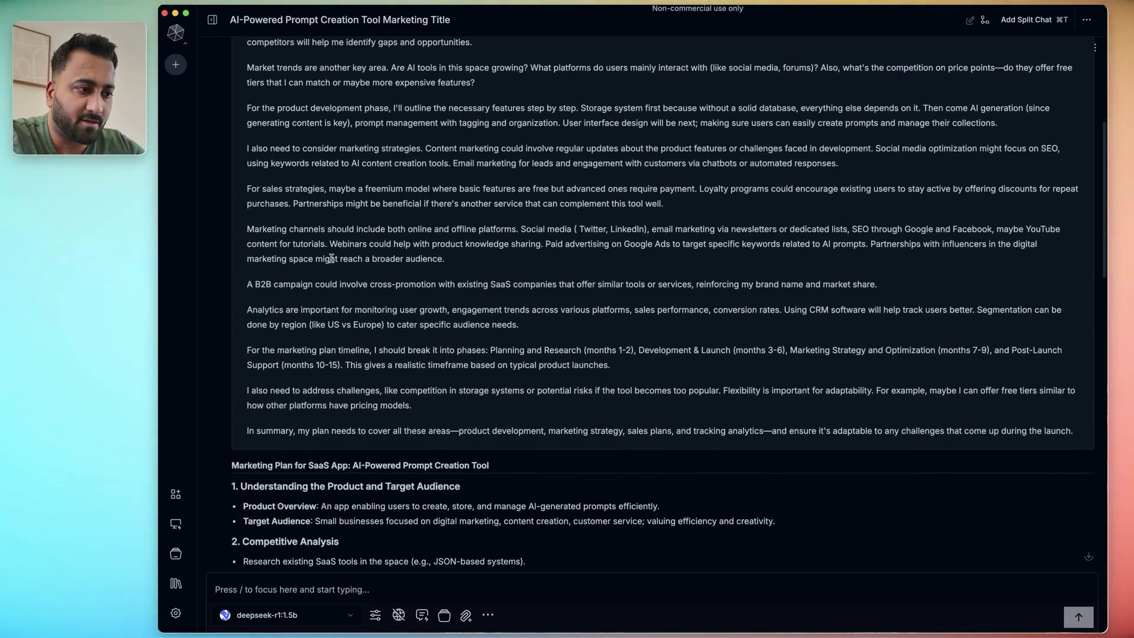
scroll(331, 258, up, 6)
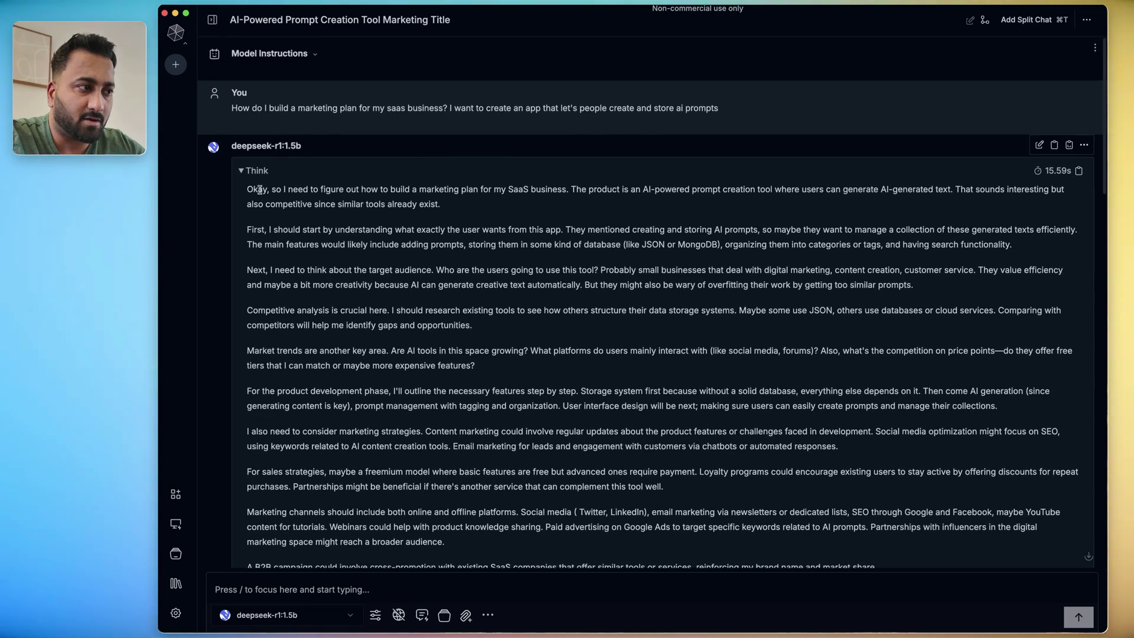
click(242, 171)
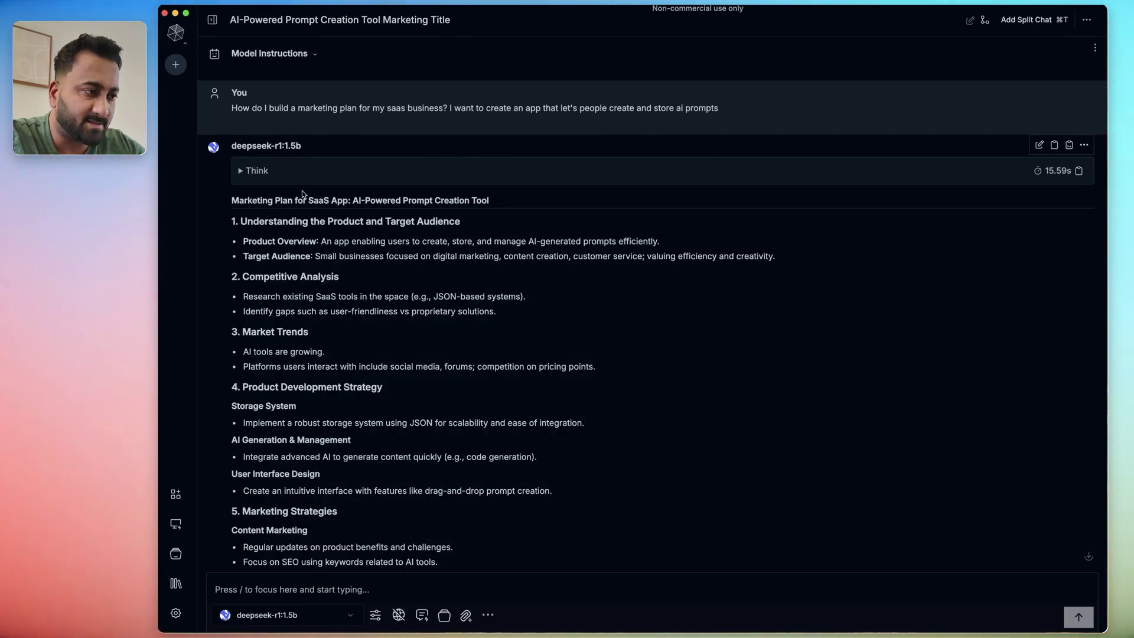
Step: Read the generated marketing plan from start to end, and copy the response's contents to the clipboard
scroll(304, 197, down, 12)
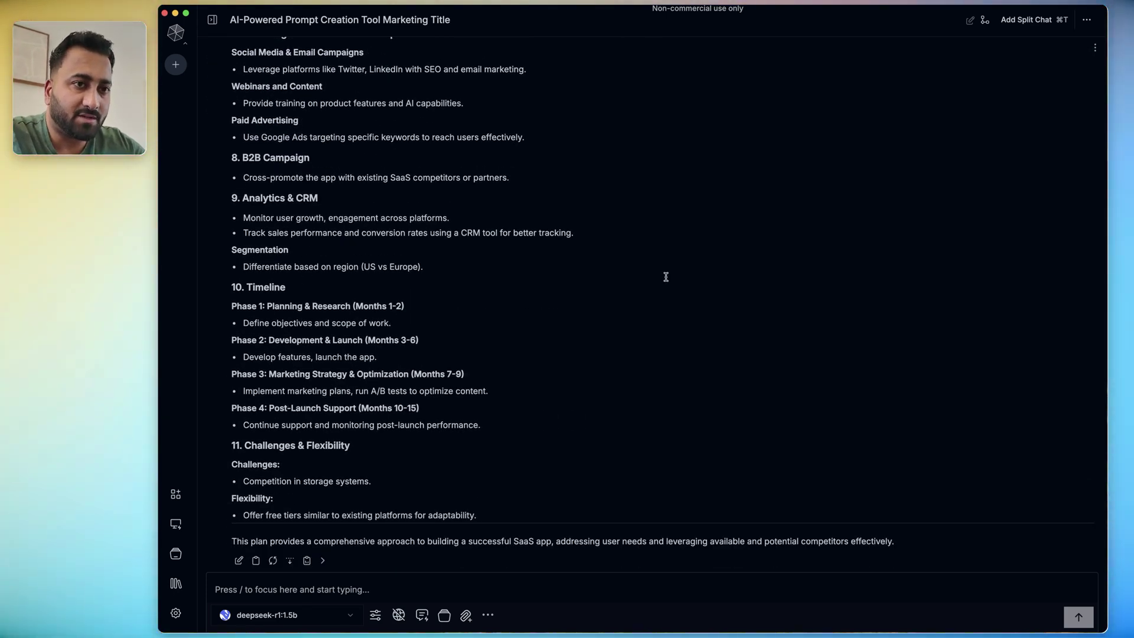
scroll(666, 277, up, 15)
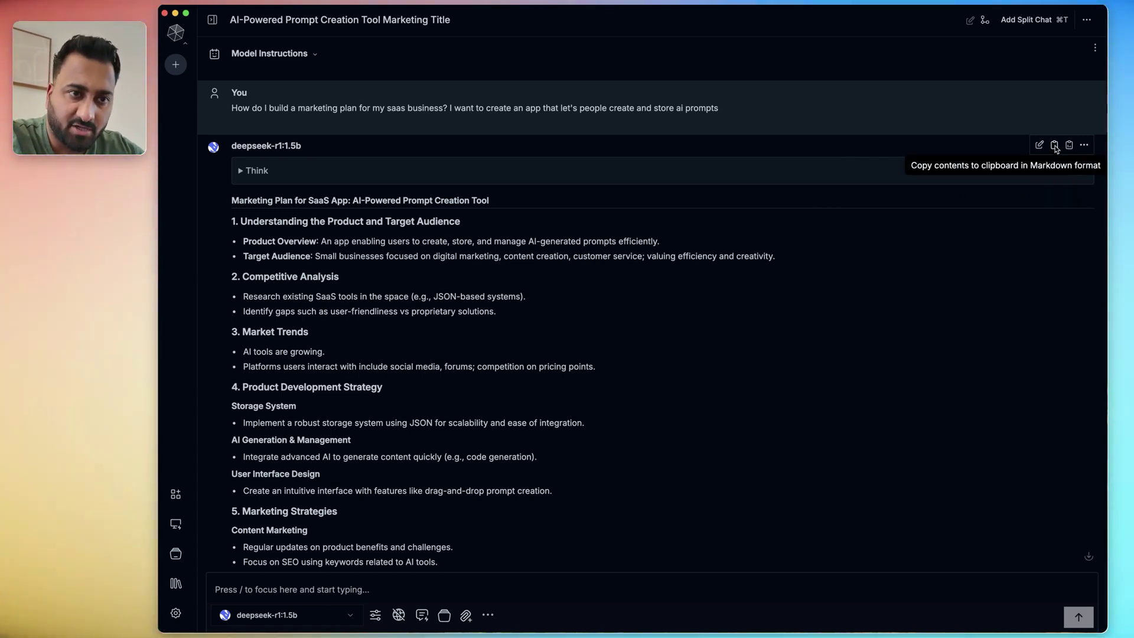
click(1070, 146)
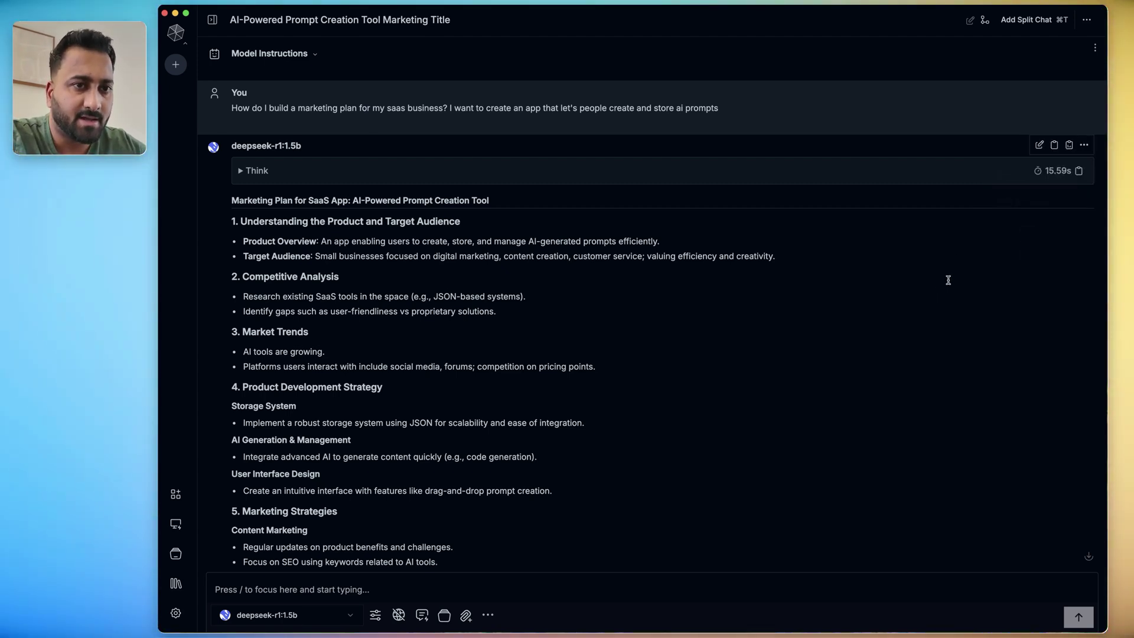
scroll(323, 532, down, 15)
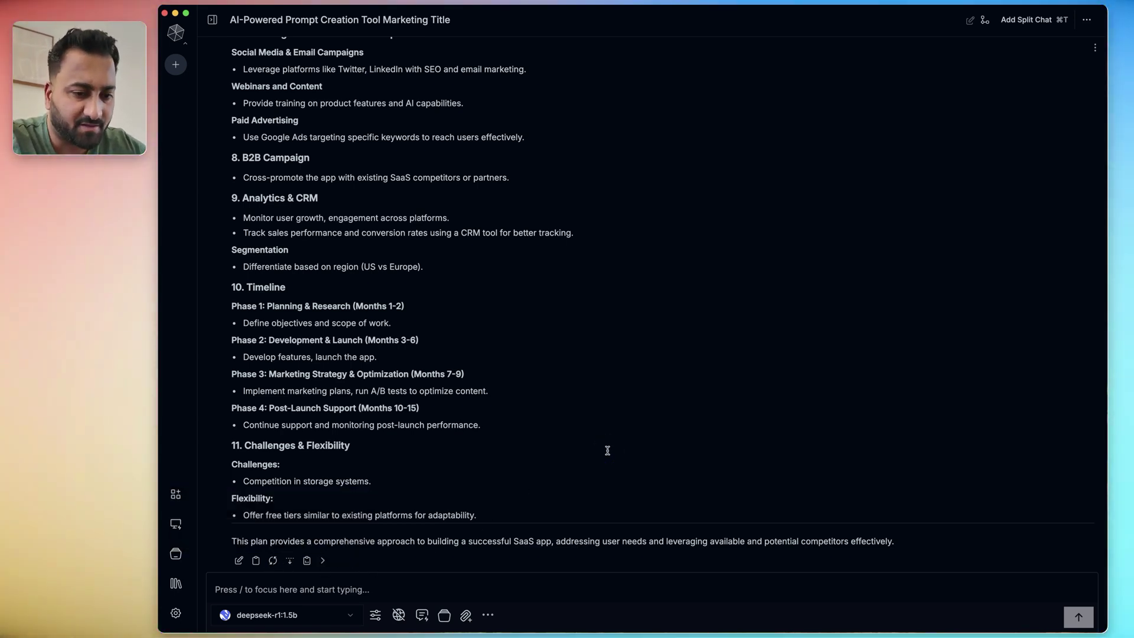
scroll(607, 450, up, 20)
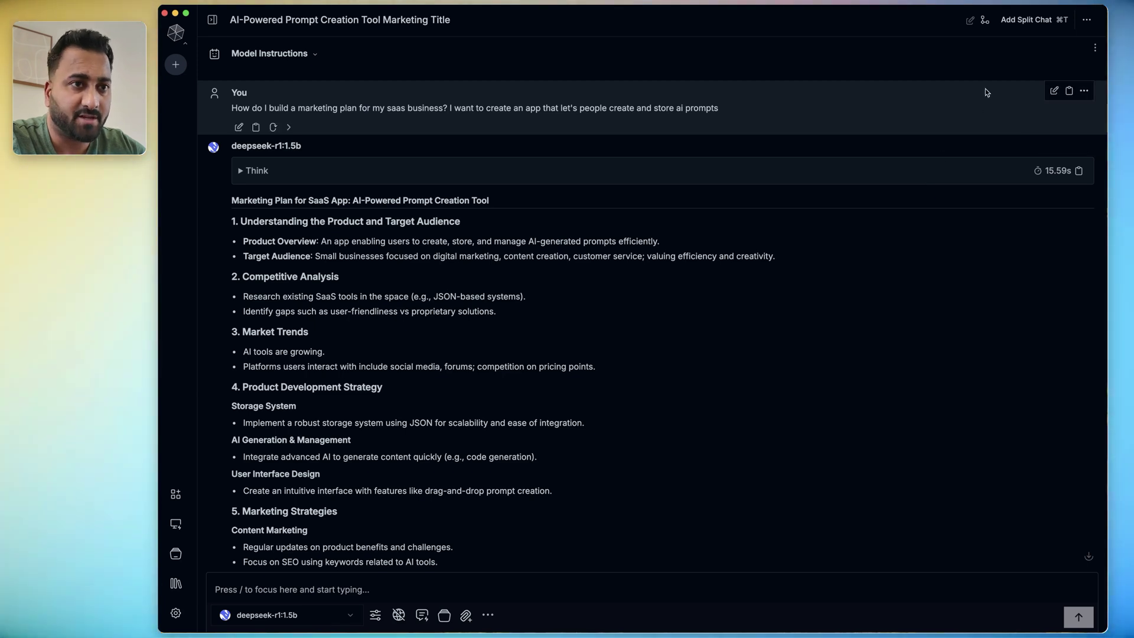
Step: Display the marketing plan conversation as a flow diagram with connected question and response nodes
click(985, 24)
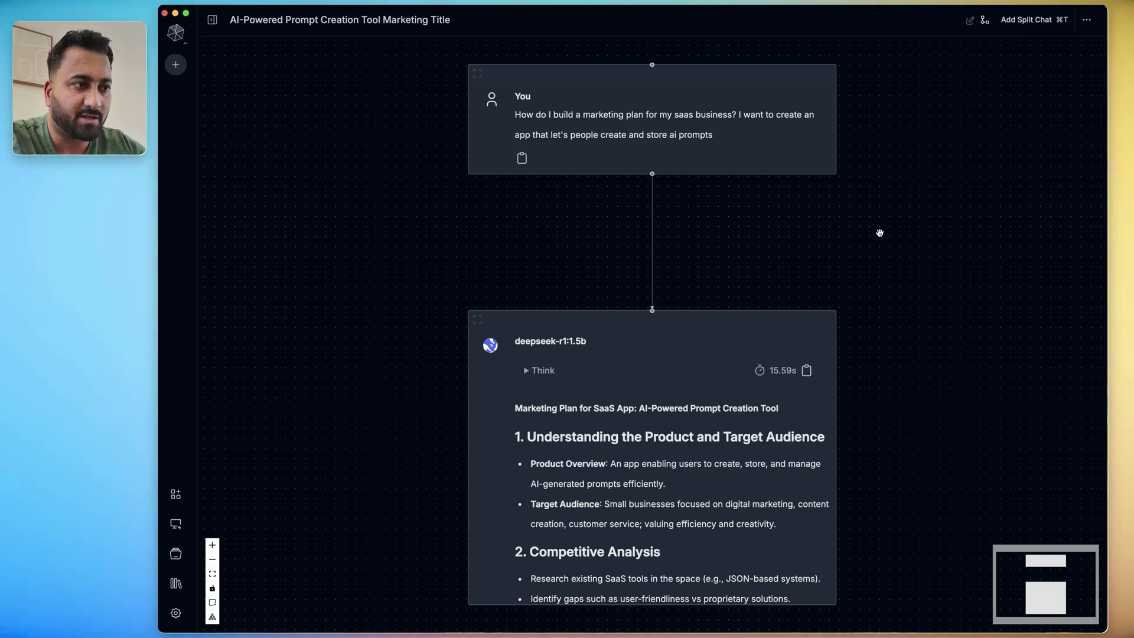
scroll(879, 233, down, 5)
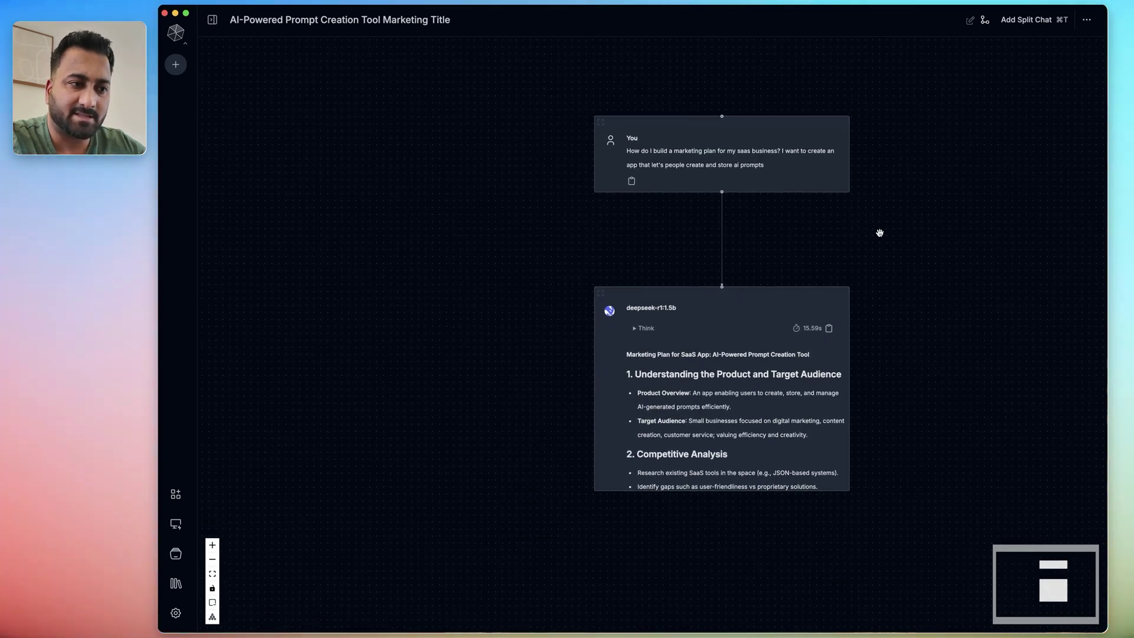